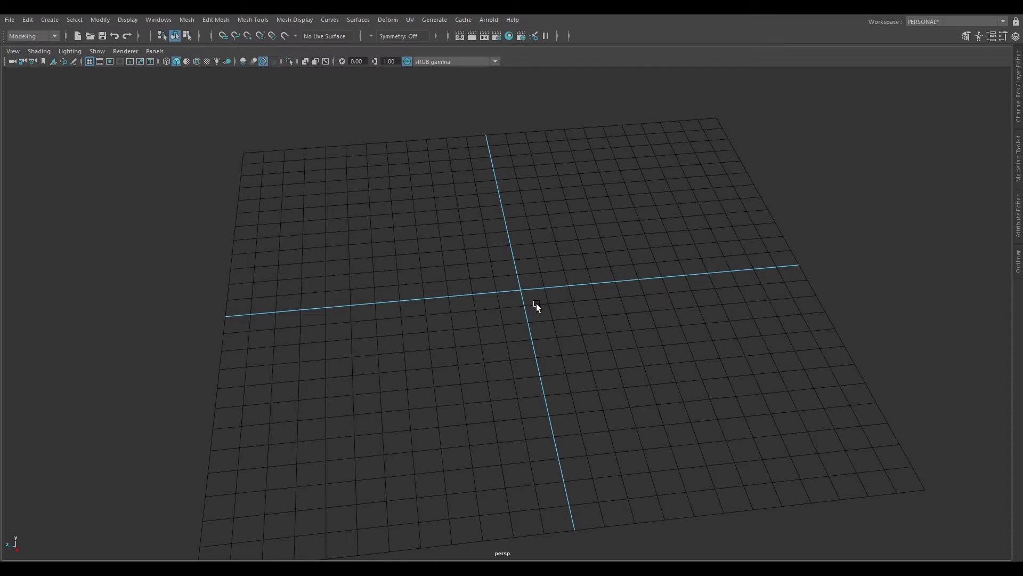
# Create a polygon torus at the origin and scale it up to fill much of the grid.
pyautogui.scroll(-2, 600, 287)
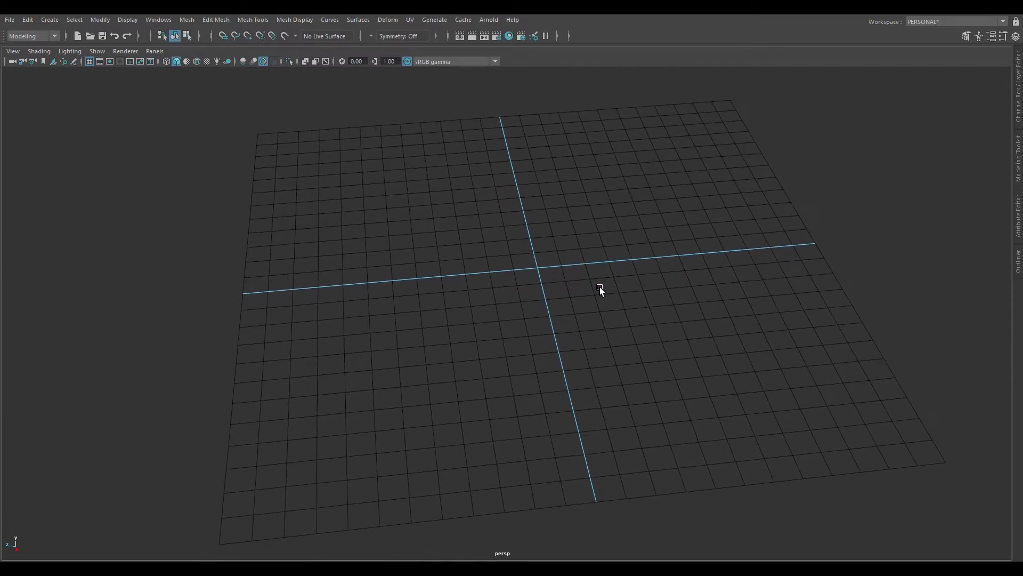
pyautogui.scroll(-2, 551, 302)
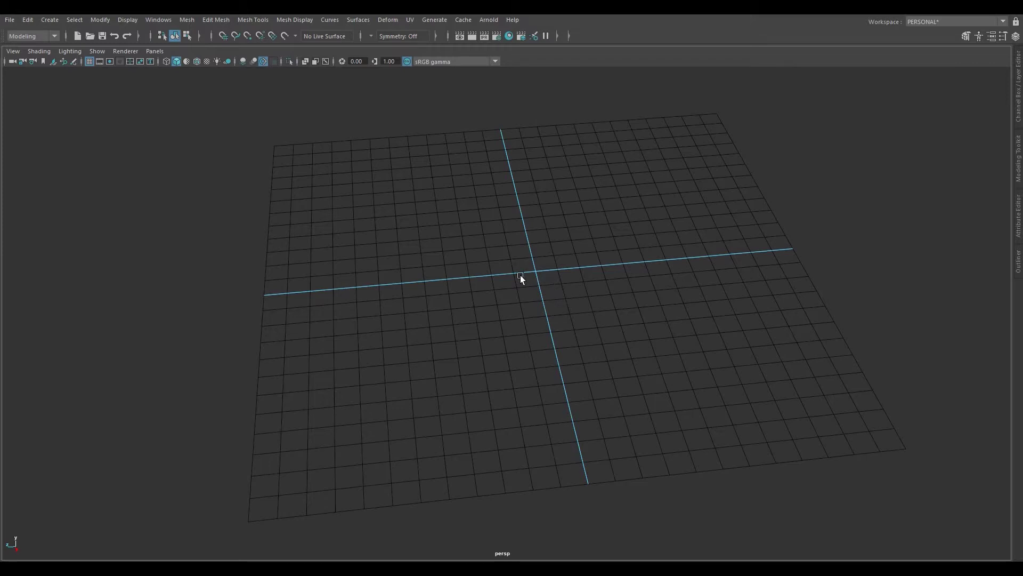
pyautogui.keyDown('shift'); pyautogui.rightClick(541, 273); pyautogui.keyUp('shift')
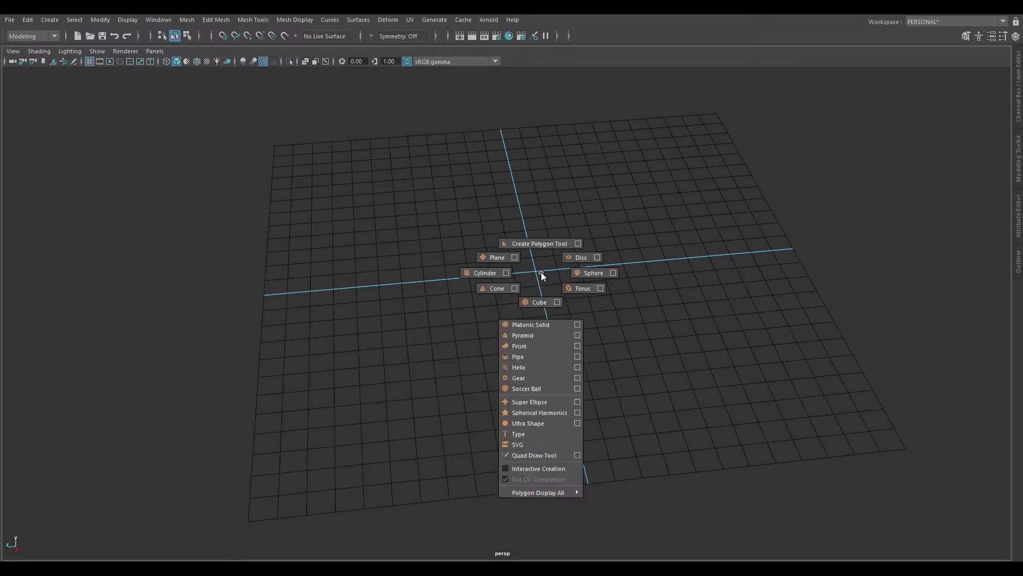
pyautogui.click(580, 291)
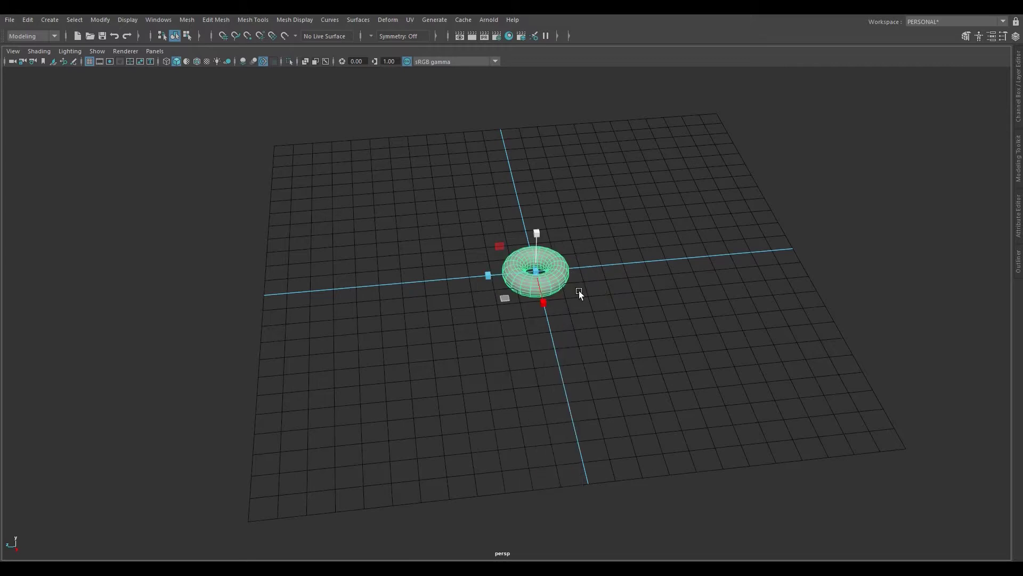
pyautogui.moveTo(579, 290)
pyautogui.keyDown('alt'); pyautogui.mouseDown()
pyautogui.moveTo(612, 298)
pyautogui.moveTo(597, 295)
pyautogui.mouseUp(); pyautogui.keyUp('alt')
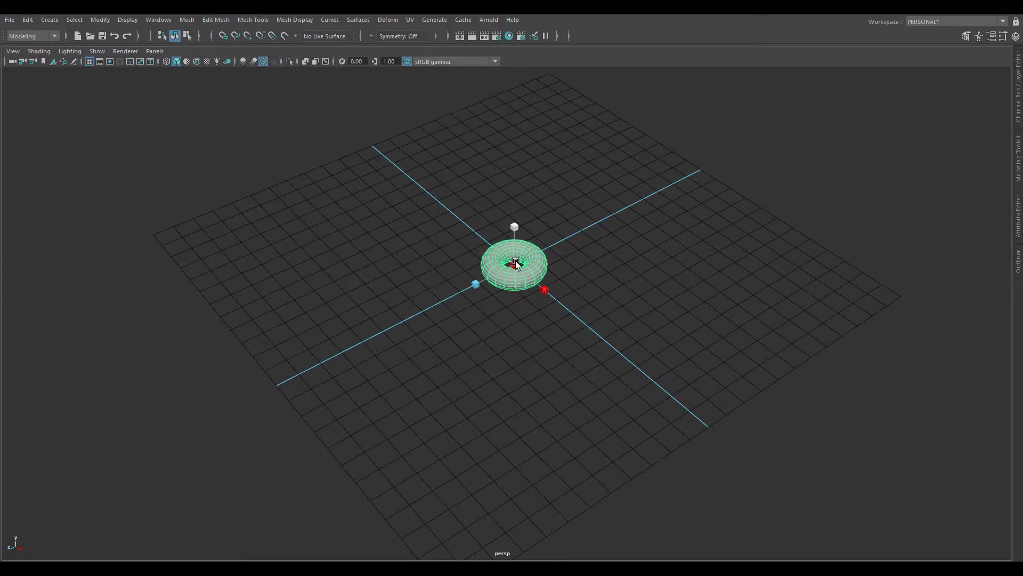
pyautogui.moveTo(516, 261); pyautogui.dragTo(760, 303)
pyautogui.press('F8')
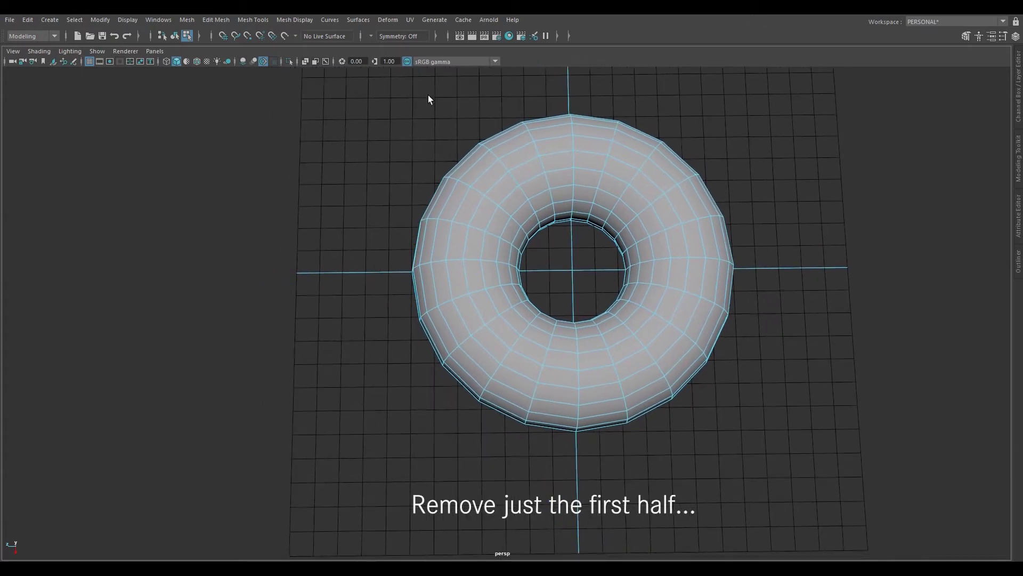
# In face mode, select and delete the torus's left-half faces, leaving an open arch.
pyautogui.keyDown('alt'); pyautogui.moveTo(605, 343); pyautogui.dragTo(555, 311); pyautogui.keyUp('alt')
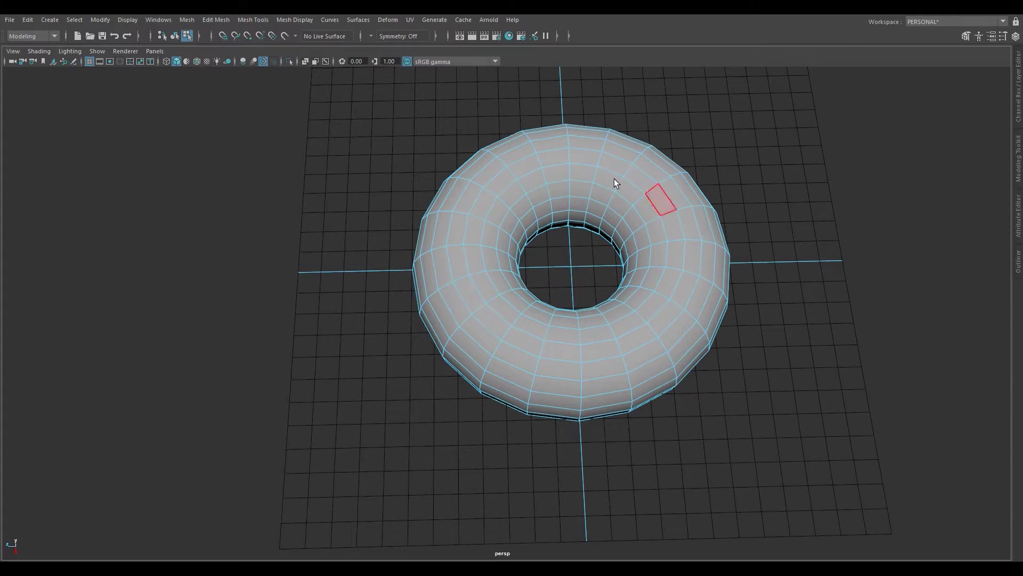
pyautogui.rightClick(610, 207)
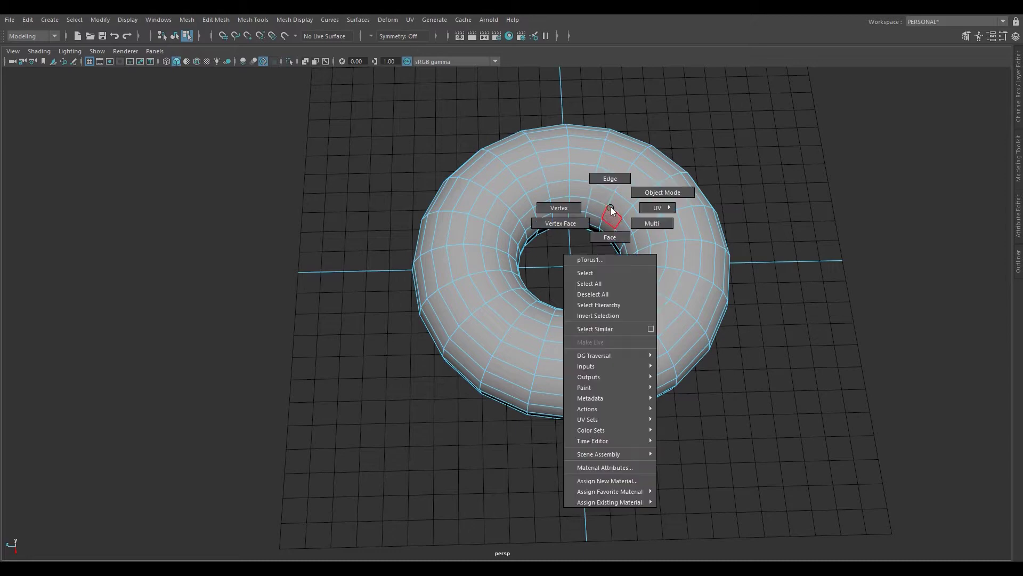
pyautogui.click(680, 182)
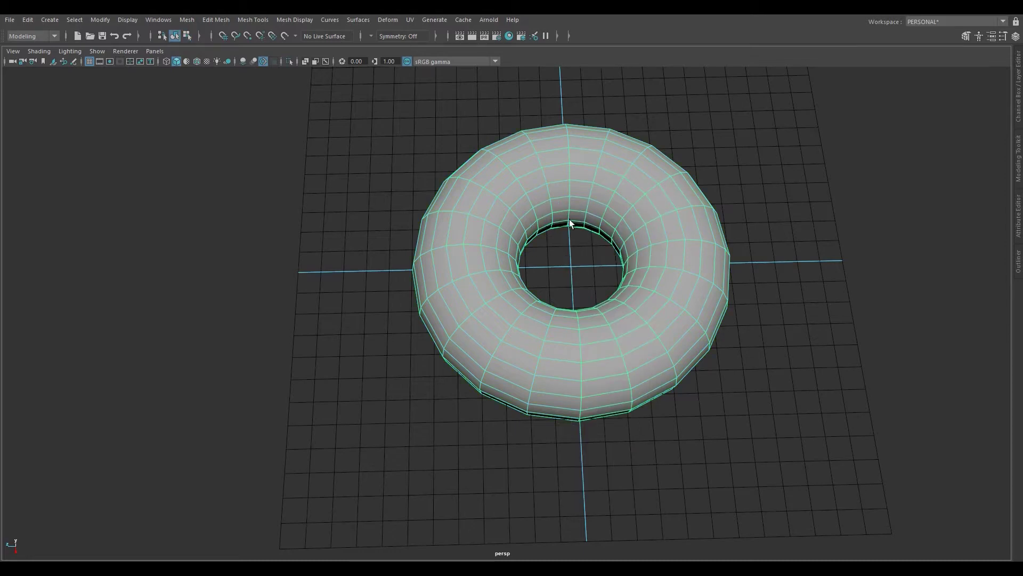
pyautogui.rightClick(627, 189)
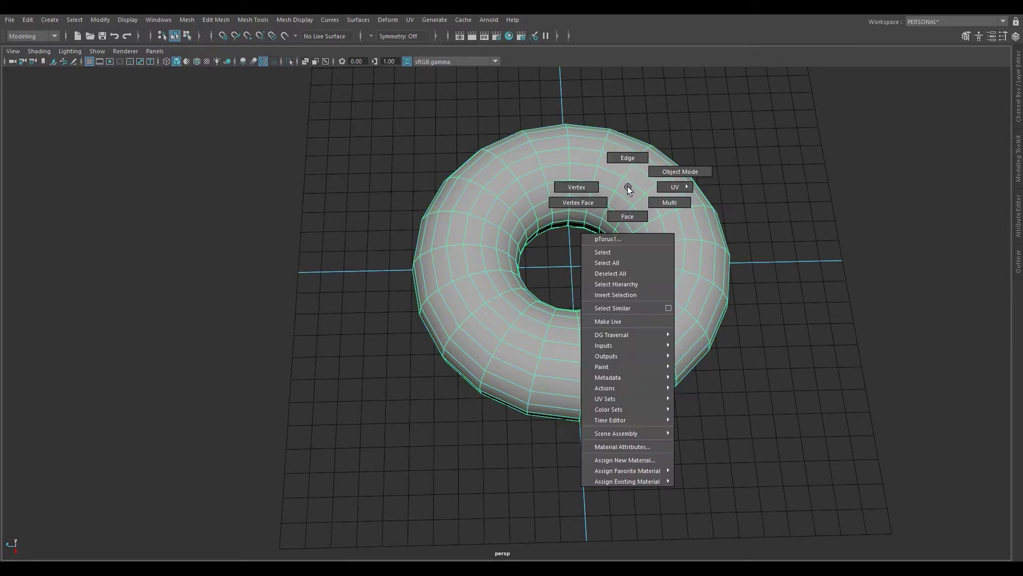
pyautogui.click(624, 217)
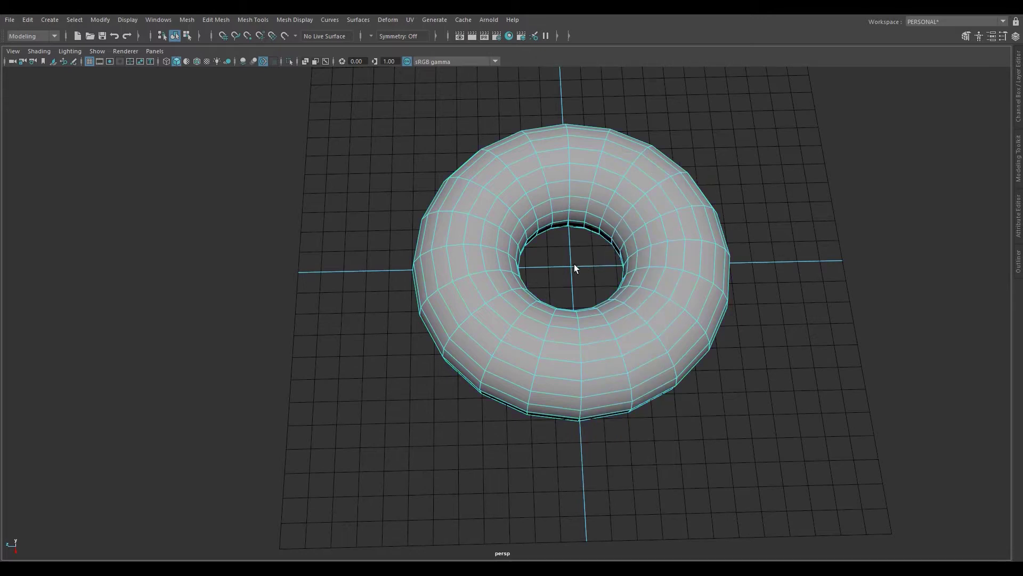
pyautogui.keyDown('alt'); pyautogui.moveTo(574, 264); pyautogui.dragTo(572, 283); pyautogui.keyUp('alt')
pyautogui.keyDown('alt'); pyautogui.moveTo(607, 272); pyautogui.dragTo(566, 290, button='middle'); pyautogui.keyUp('alt')
pyautogui.moveTo(356, 121); pyautogui.dragTo(522, 475)
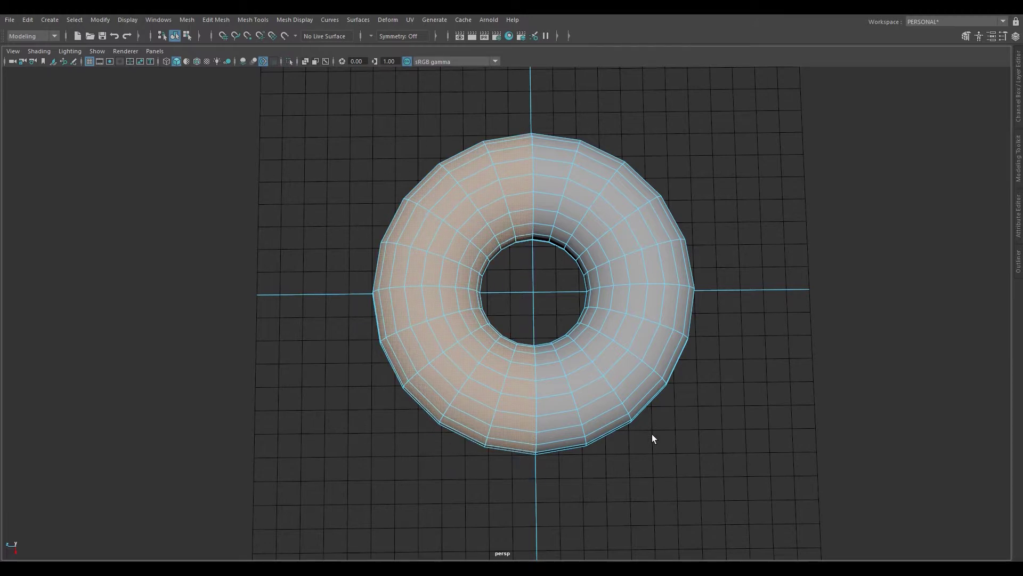
pyautogui.press('Delete')
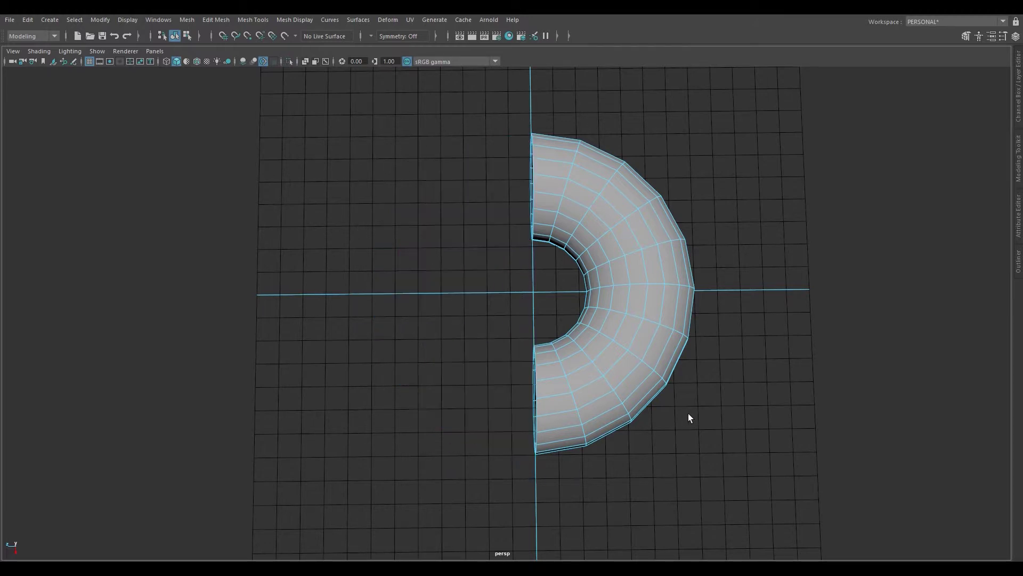
# Select the arch's right-leg faces and detach them with Detach Components.
pyautogui.keyDown('alt'); pyautogui.moveTo(508, 367); pyautogui.dragTo(697, 320); pyautogui.keyUp('alt')
pyautogui.keyDown('alt'); pyautogui.moveTo(696, 320); pyautogui.dragTo(734, 369, button='middle'); pyautogui.keyUp('alt')
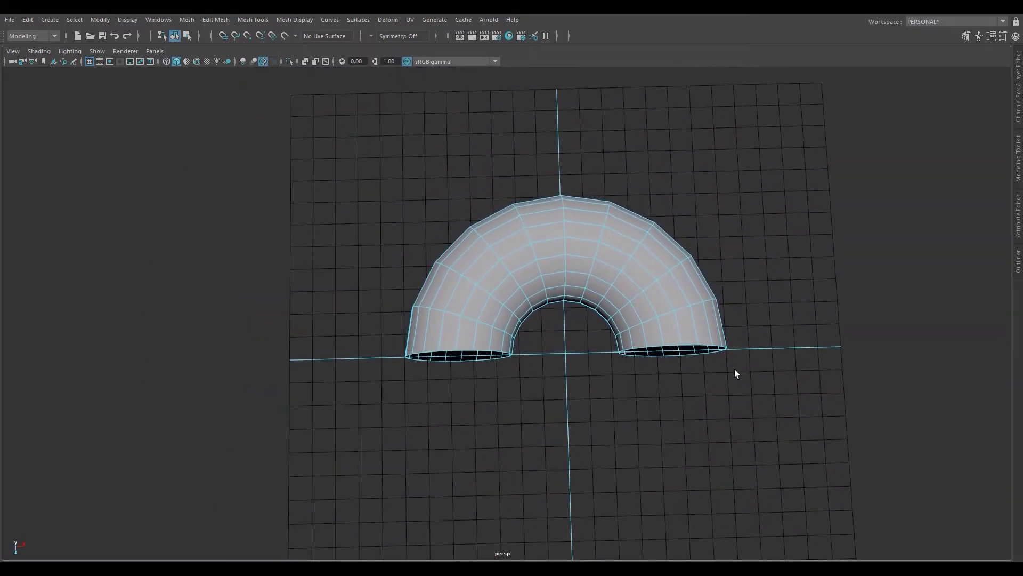
pyautogui.keyDown('alt'); pyautogui.moveTo(661, 285); pyautogui.dragTo(617, 277, button='middle'); pyautogui.keyUp('alt')
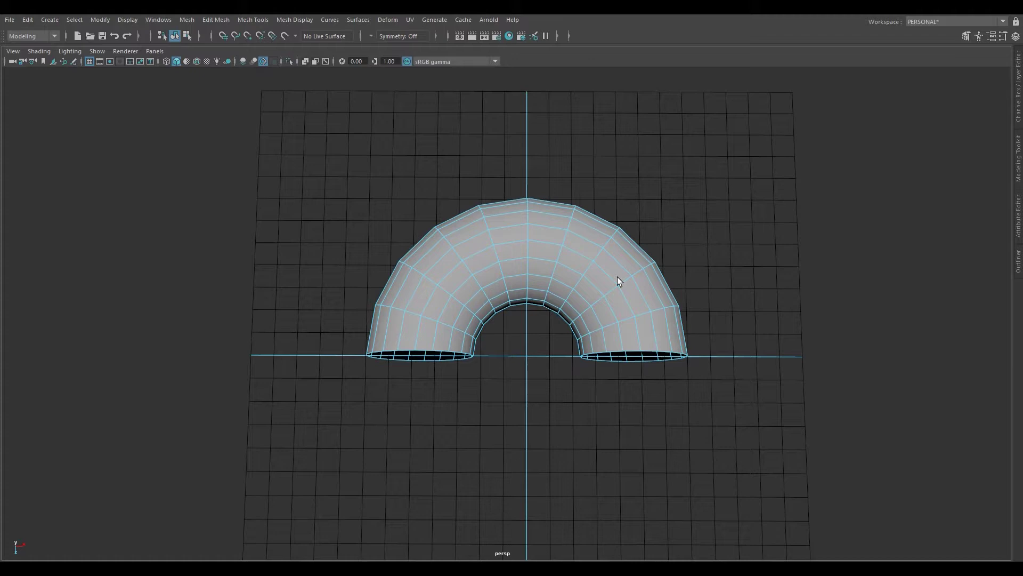
pyautogui.moveTo(541, 174); pyautogui.dragTo(704, 395)
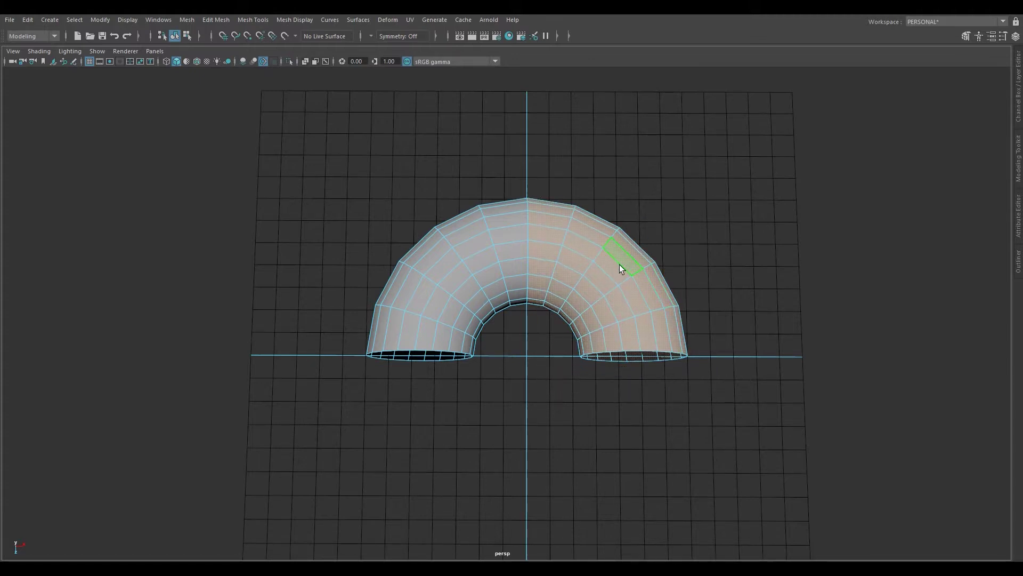
pyautogui.keyDown('shift'); pyautogui.rightClick(589, 252); pyautogui.keyUp('shift')
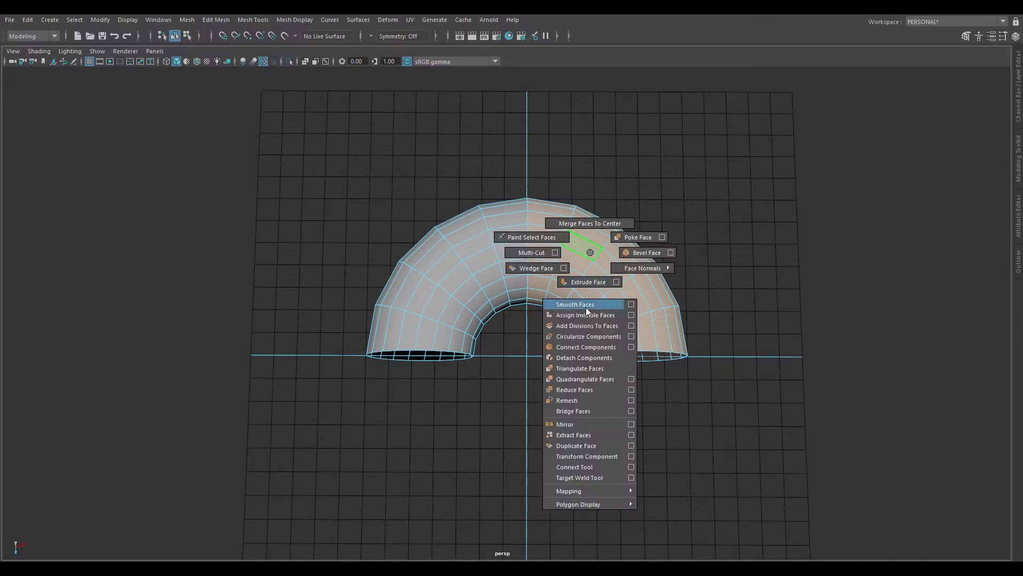
pyautogui.click(593, 357)
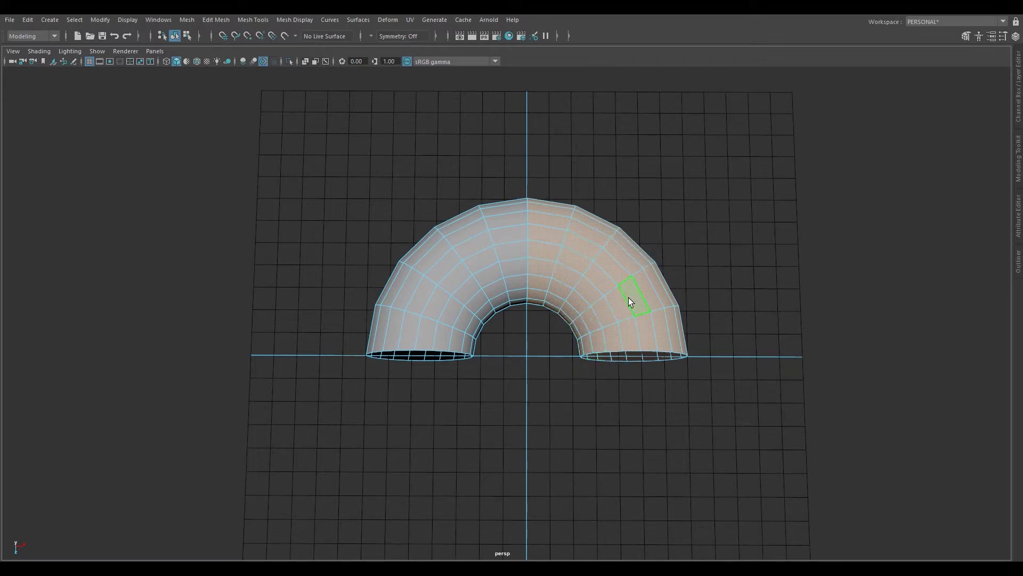
# Move the detached elbow well to the right along X, then deselect it.
pyautogui.moveTo(642, 277); pyautogui.dragTo(849, 284)
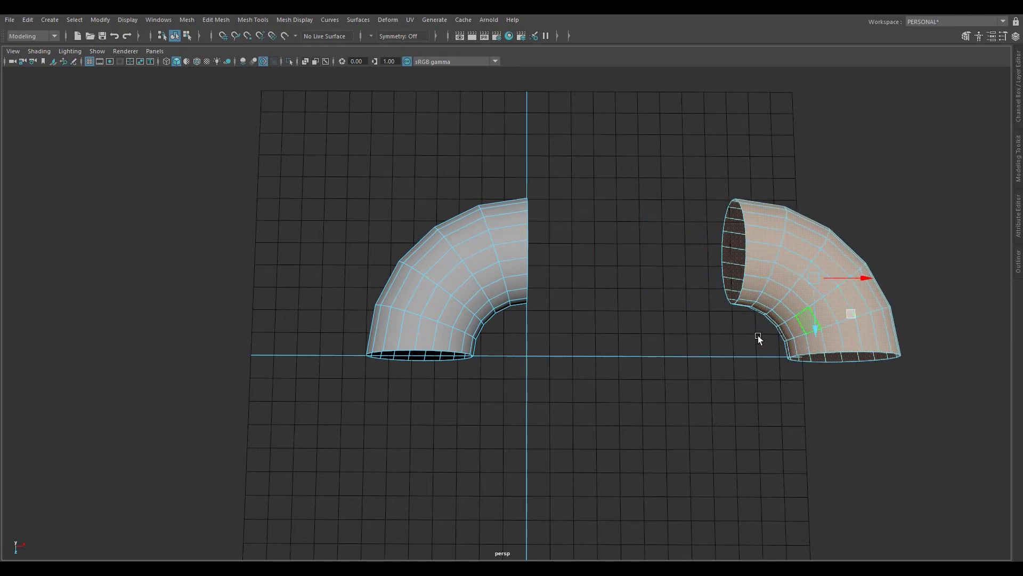
pyautogui.keyDown('alt'); pyautogui.moveTo(666, 343); pyautogui.dragTo(600, 306); pyautogui.keyUp('alt')
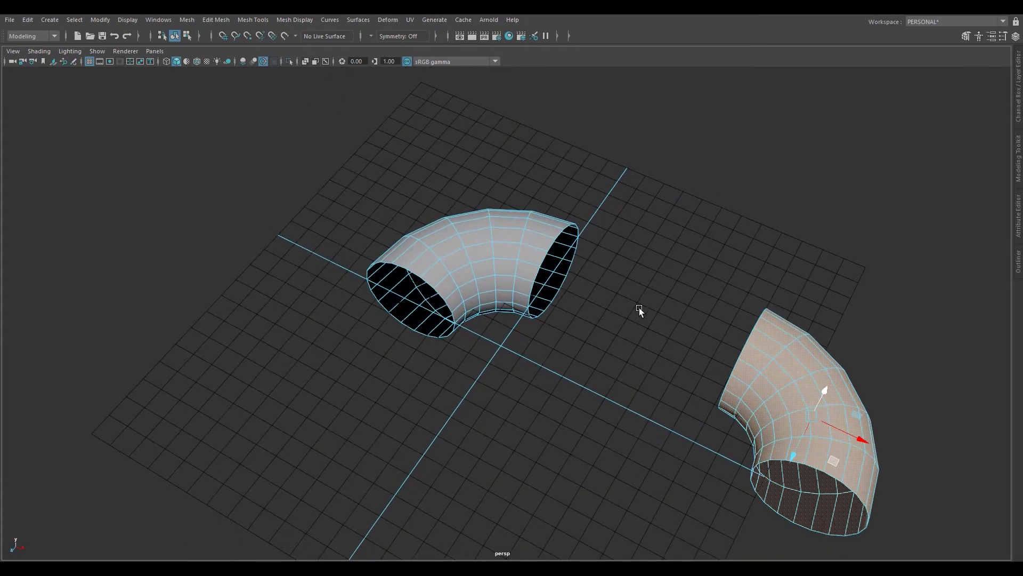
pyautogui.click(629, 324)
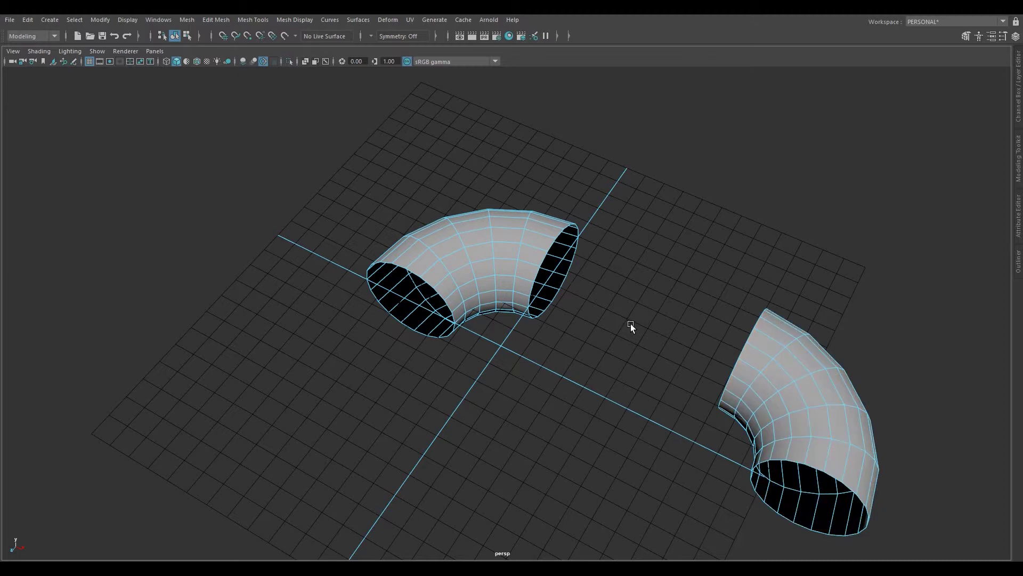
# Select the facing open-end edge loops of both elbows and bridge them with a straight tube.
pyautogui.keyDown('alt'); pyautogui.moveTo(631, 325); pyautogui.dragTo(619, 344); pyautogui.keyUp('alt')
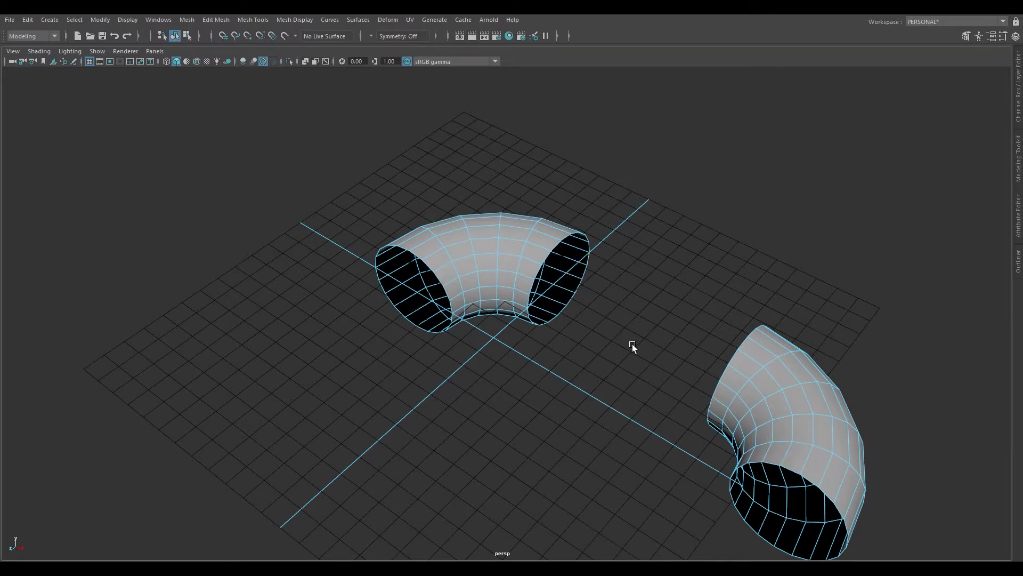
pyautogui.moveTo(632, 344); pyautogui.dragTo(633, 247, button='right')
pyautogui.click(552, 247)
pyautogui.press('q')
pyautogui.keyDown('alt'); pyautogui.moveTo(691, 370); pyautogui.dragTo(778, 372); pyautogui.keyUp('alt')
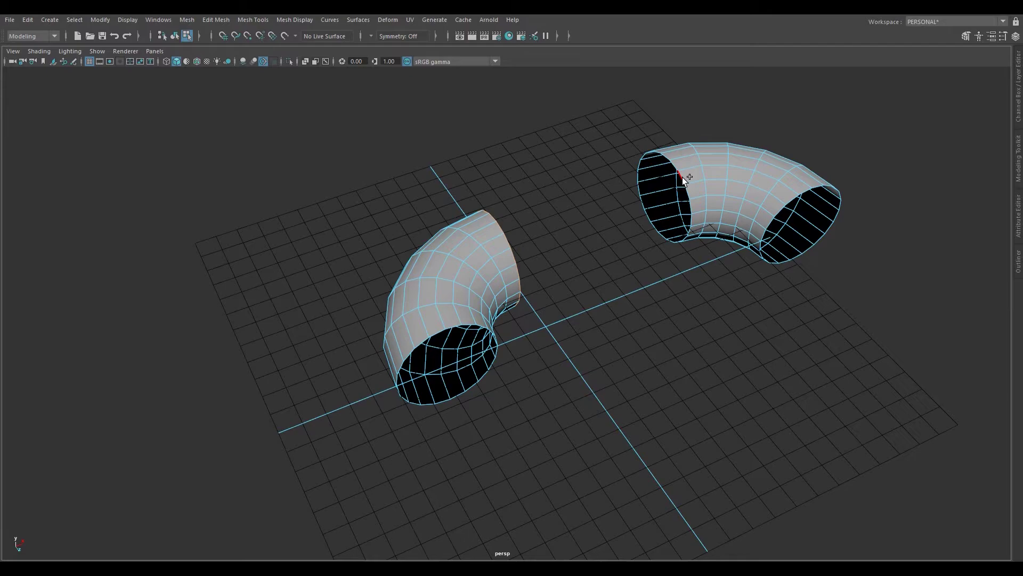
pyautogui.keyDown('alt'); pyautogui.moveTo(742, 264); pyautogui.dragTo(570, 276); pyautogui.keyUp('alt')
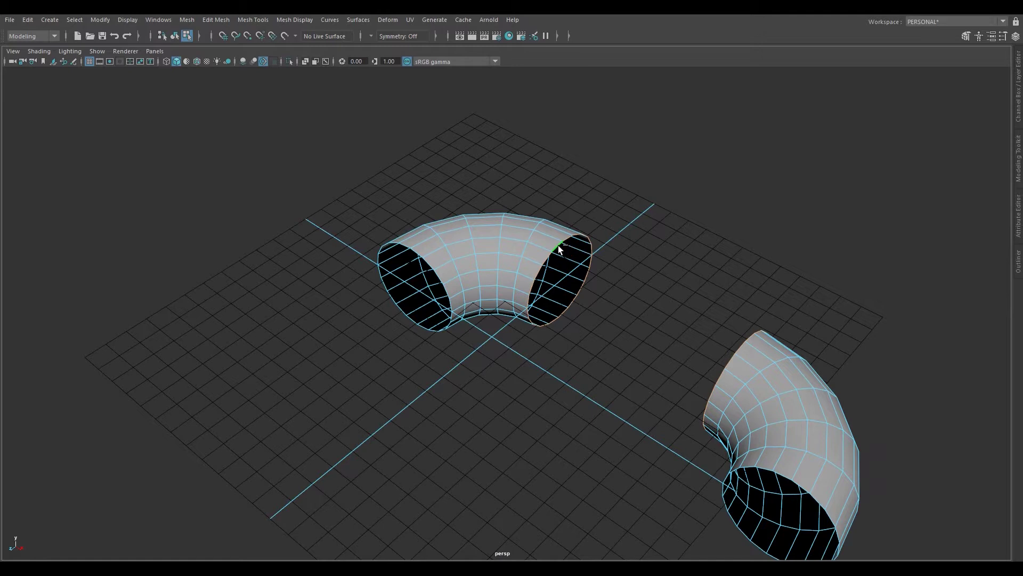
pyautogui.keyDown('shift'); pyautogui.moveTo(556, 247); pyautogui.dragTo(559, 376, button='right'); pyautogui.keyUp('shift')
pyautogui.keyDown('alt'); pyautogui.moveTo(724, 285); pyautogui.dragTo(672, 238); pyautogui.keyUp('alt')
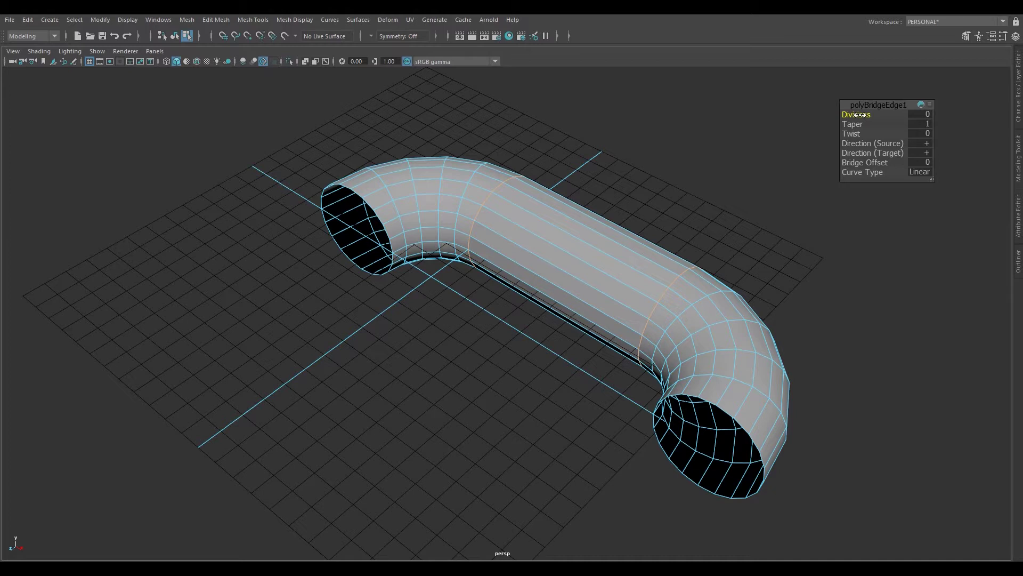
# Set the polyBridgeEdge1 Divisions to 4 and close the in-view editor.
pyautogui.moveTo(859, 115); pyautogui.dragTo(886, 115)
pyautogui.click(800, 234)
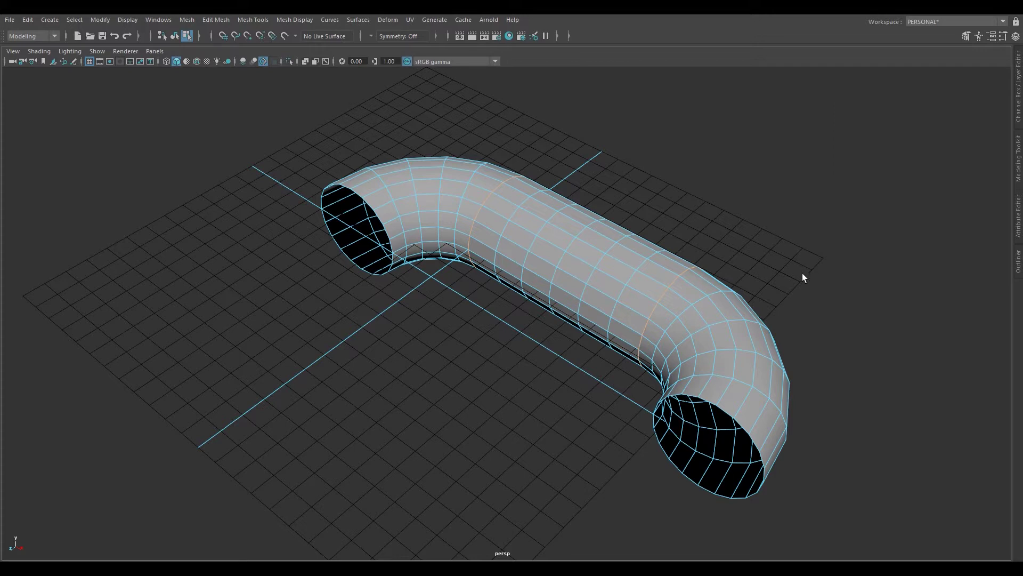
pyautogui.keyDown('alt'); pyautogui.moveTo(804, 360); pyautogui.dragTo(754, 221, button='middle'); pyautogui.keyUp('alt')
pyautogui.keyDown('alt'); pyautogui.moveTo(747, 297); pyautogui.dragTo(697, 305); pyautogui.keyUp('alt')
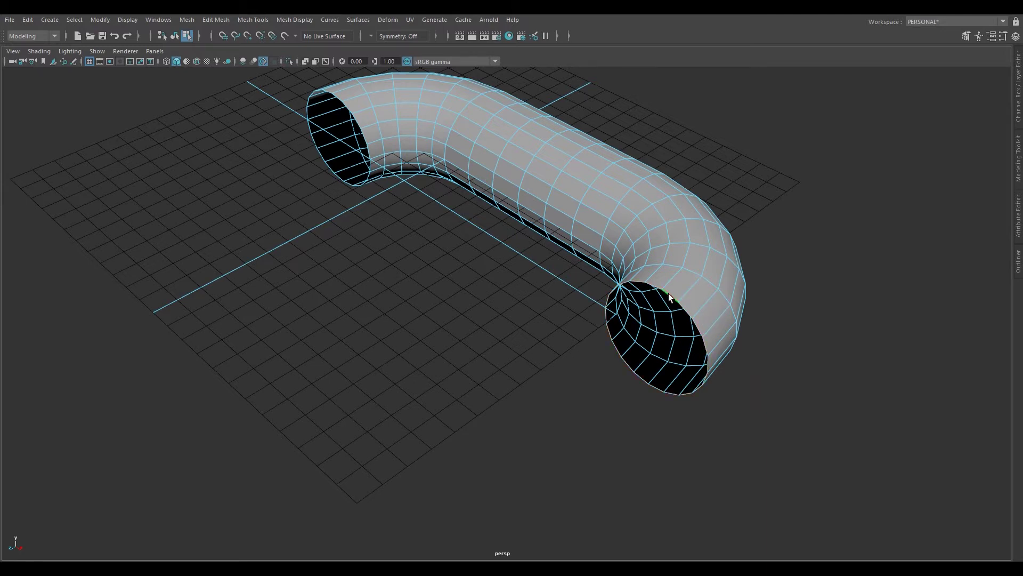
# Bring up the edge marking menu on the curved tube's selected rim edges for extrusion.
pyautogui.keyDown('alt'); pyautogui.moveTo(533, 281); pyautogui.dragTo(580, 332, button='middle'); pyautogui.keyUp('alt')
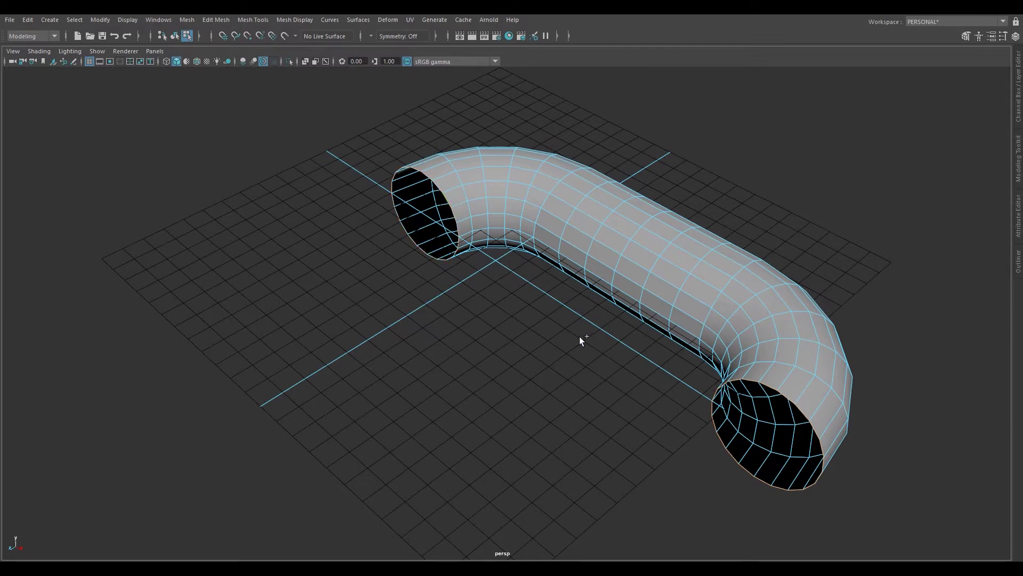
pyautogui.keyDown('alt'); pyautogui.moveTo(580, 337); pyautogui.dragTo(556, 322); pyautogui.keyUp('alt')
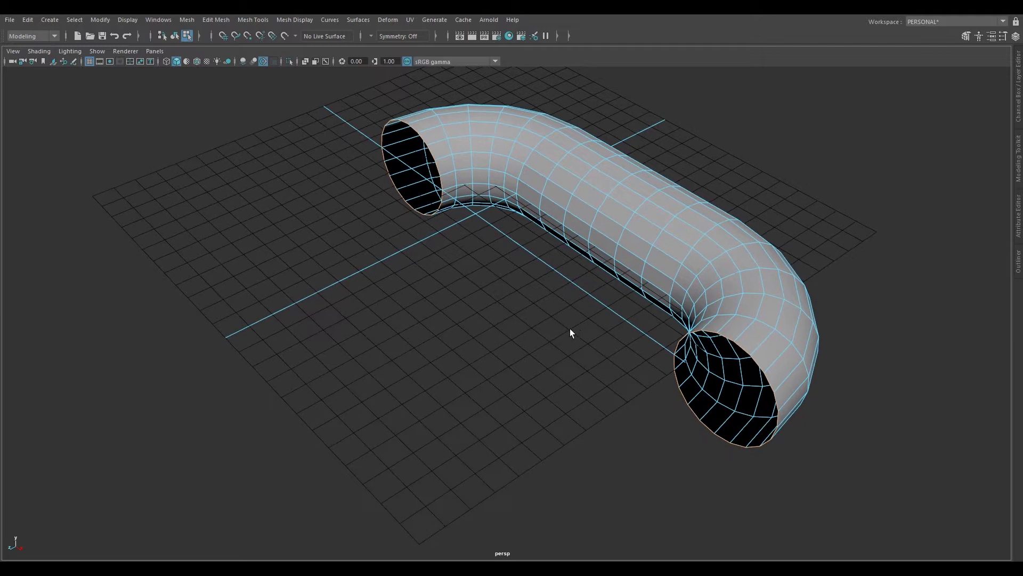
pyautogui.keyDown('shift'); pyautogui.rightClick(714, 334); pyautogui.keyUp('shift')
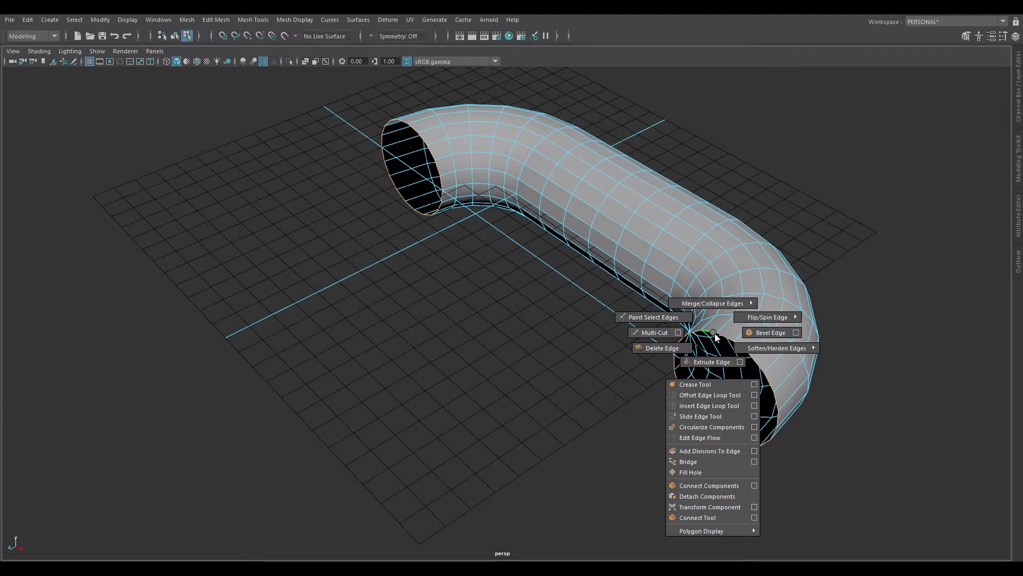
# Extrude both rim edges and drag them outward into straight legs at each end.
pyautogui.click(715, 364)
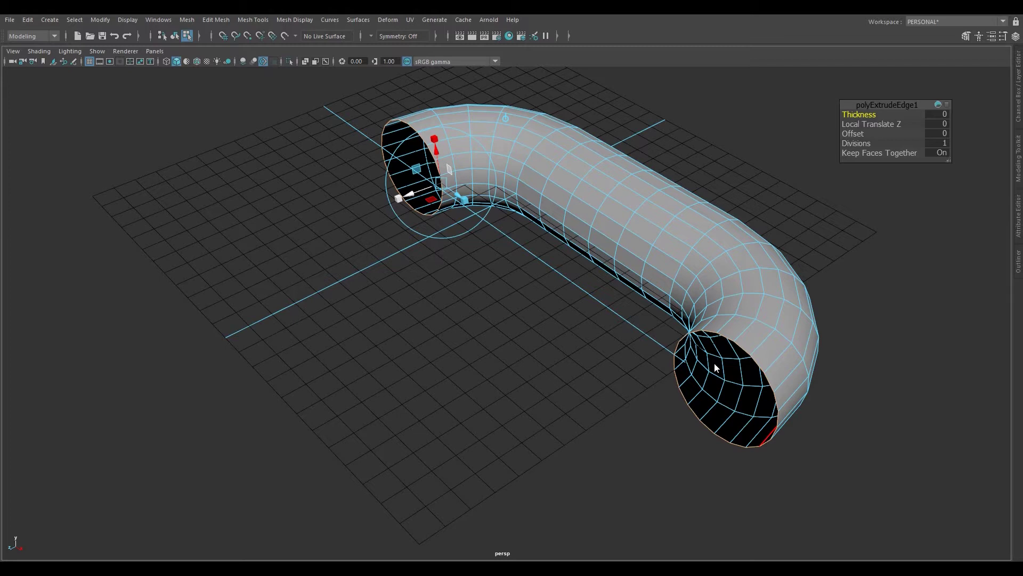
pyautogui.keyDown('alt'); pyautogui.moveTo(552, 277); pyautogui.dragTo(502, 264, button='middle'); pyautogui.keyUp('alt')
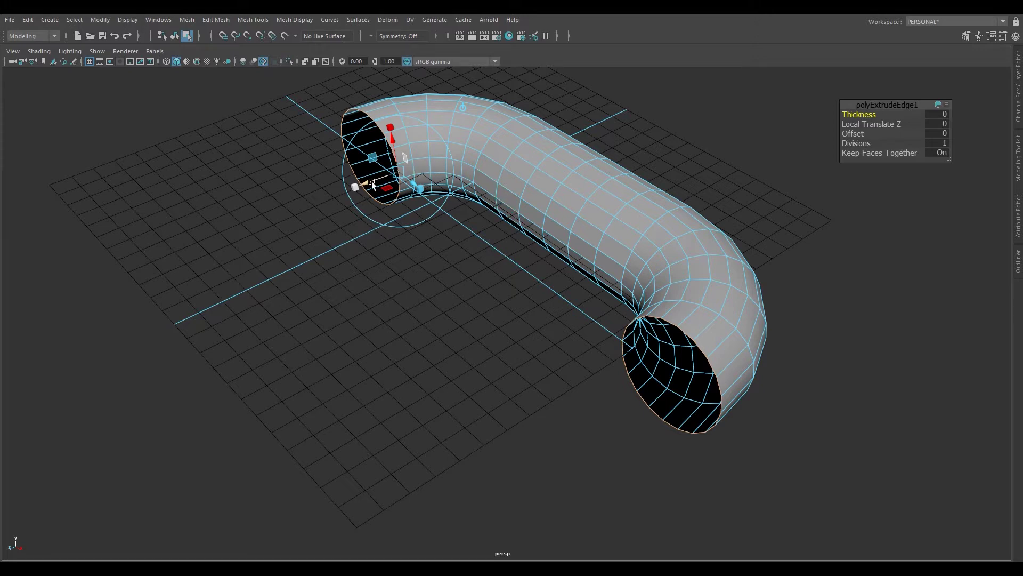
pyautogui.moveTo(376, 177); pyautogui.dragTo(233, 239)
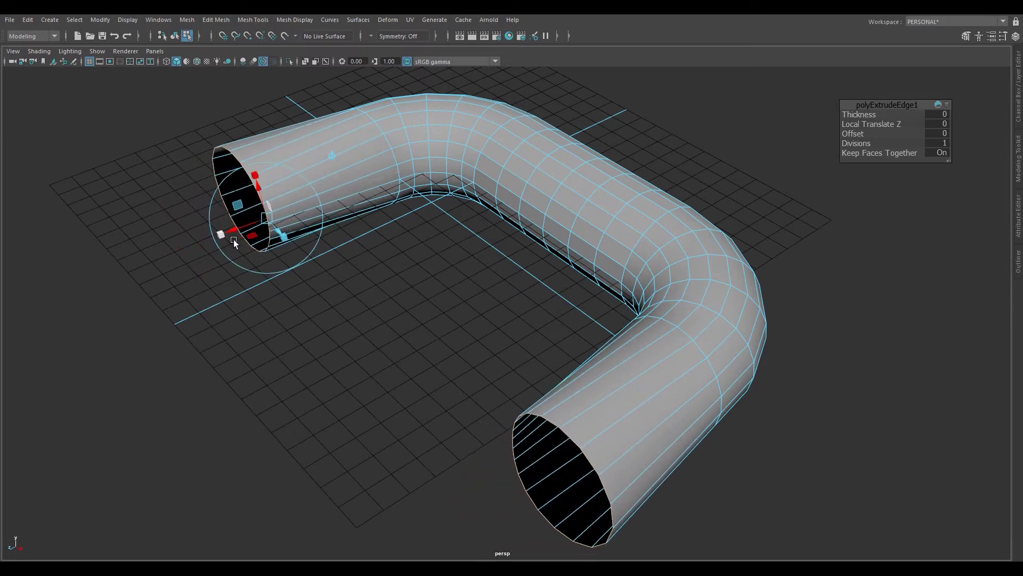
pyautogui.hotkey('ctrl', 'z')
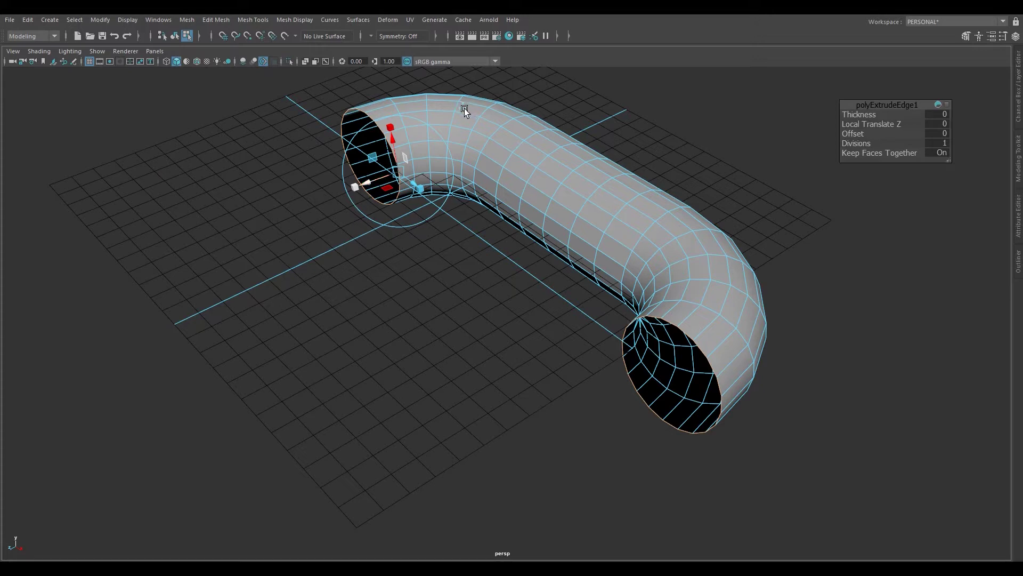
pyautogui.hotkey('ctrl', 'z')
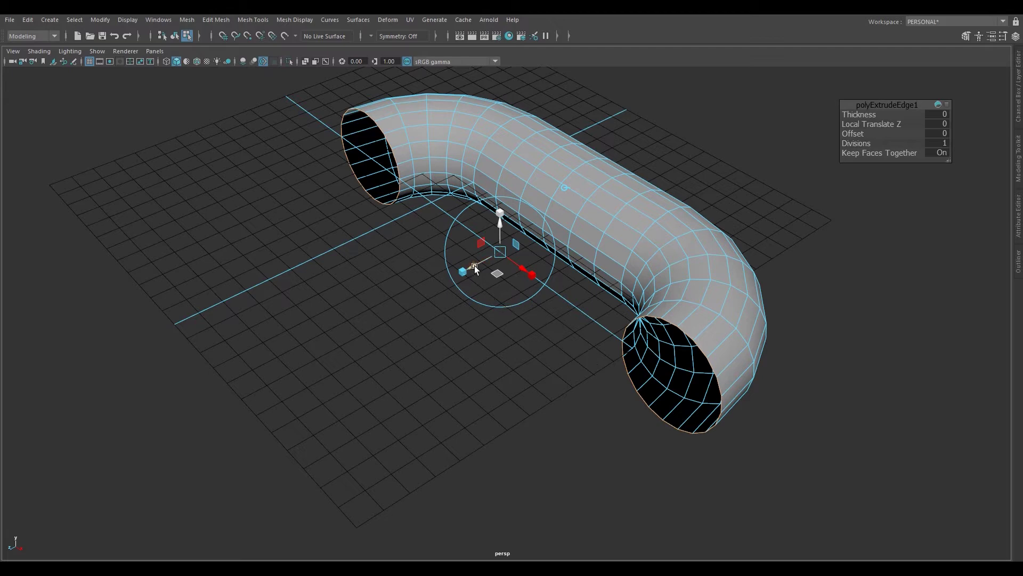
pyautogui.moveTo(473, 264); pyautogui.dragTo(411, 306)
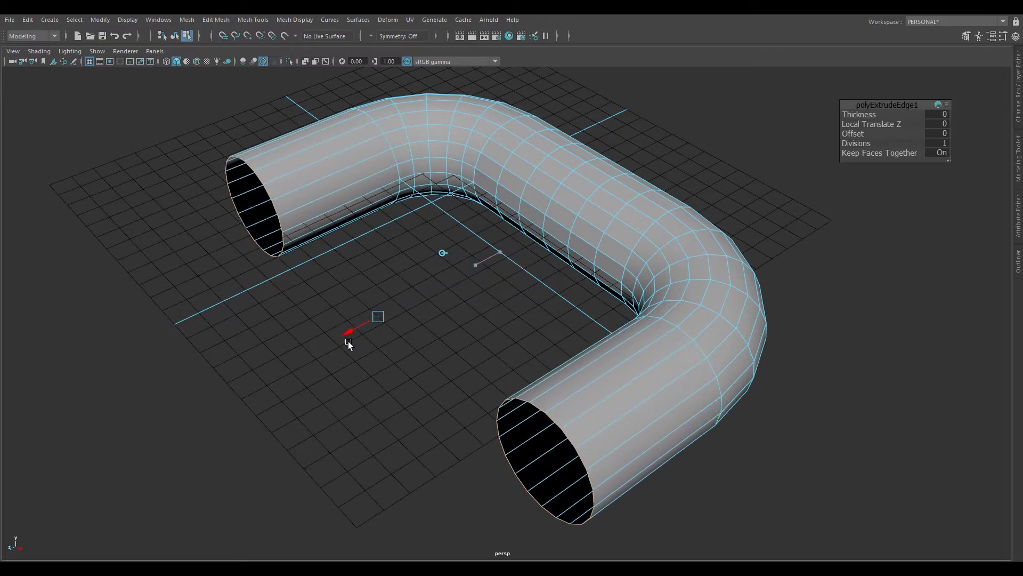
pyautogui.moveTo(348, 342); pyautogui.dragTo(310, 363)
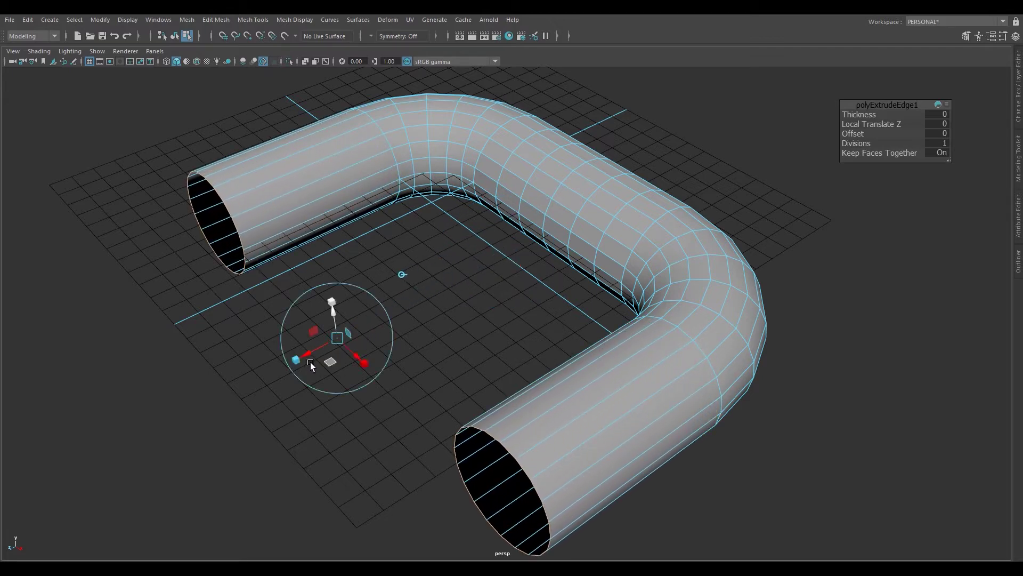
pyautogui.click(421, 379)
pyautogui.keyDown('alt'); pyautogui.moveTo(420, 379); pyautogui.dragTo(555, 356); pyautogui.keyUp('alt')
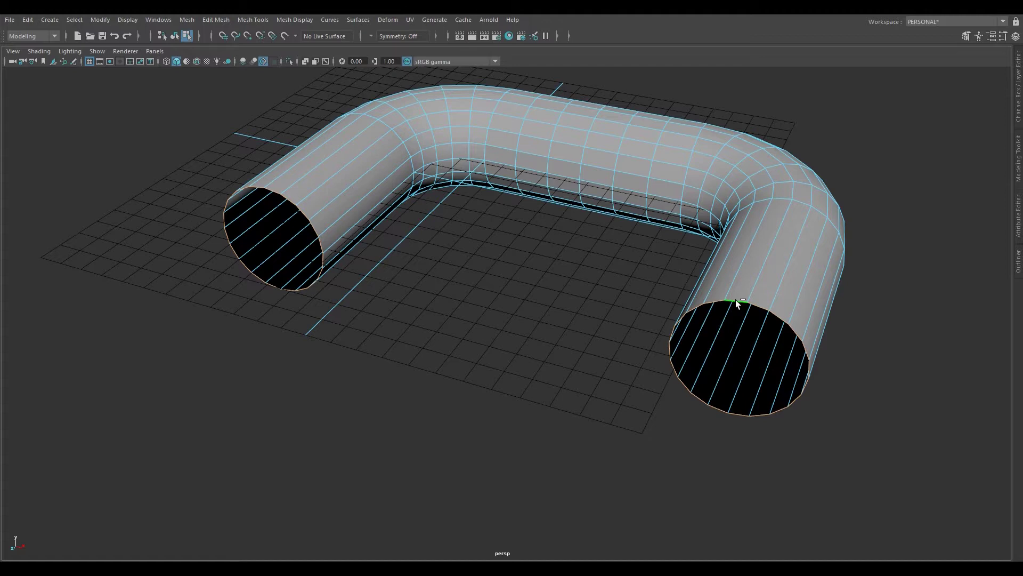
# Extrude the open rims again and drag the Thickness handle to give both ends thick walls.
pyautogui.keyDown('shift'); pyautogui.moveTo(735, 300); pyautogui.dragTo(736, 327, button='right'); pyautogui.keyUp('shift')
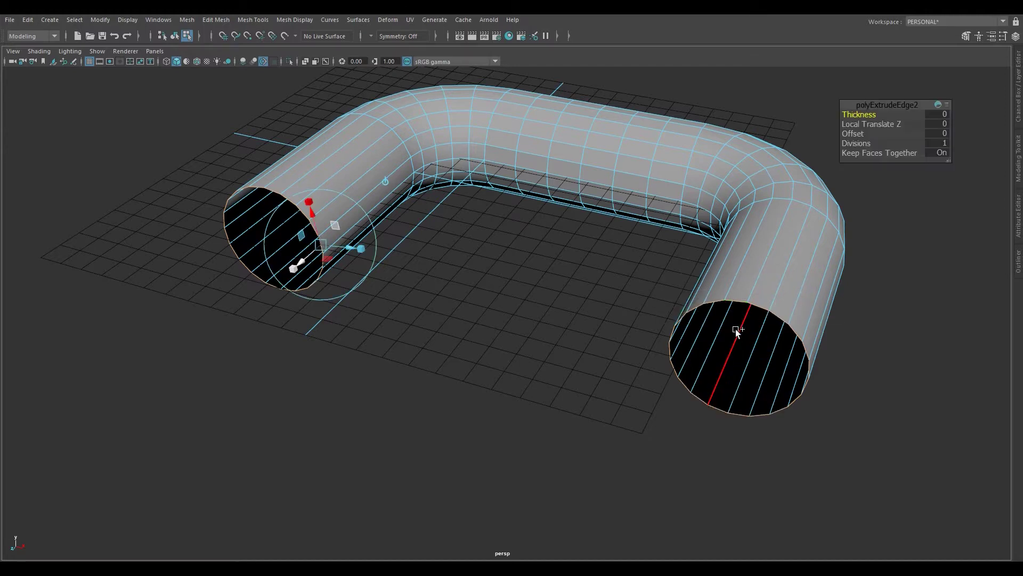
pyautogui.click(308, 200)
pyautogui.moveTo(308, 200); pyautogui.dragTo(374, 443)
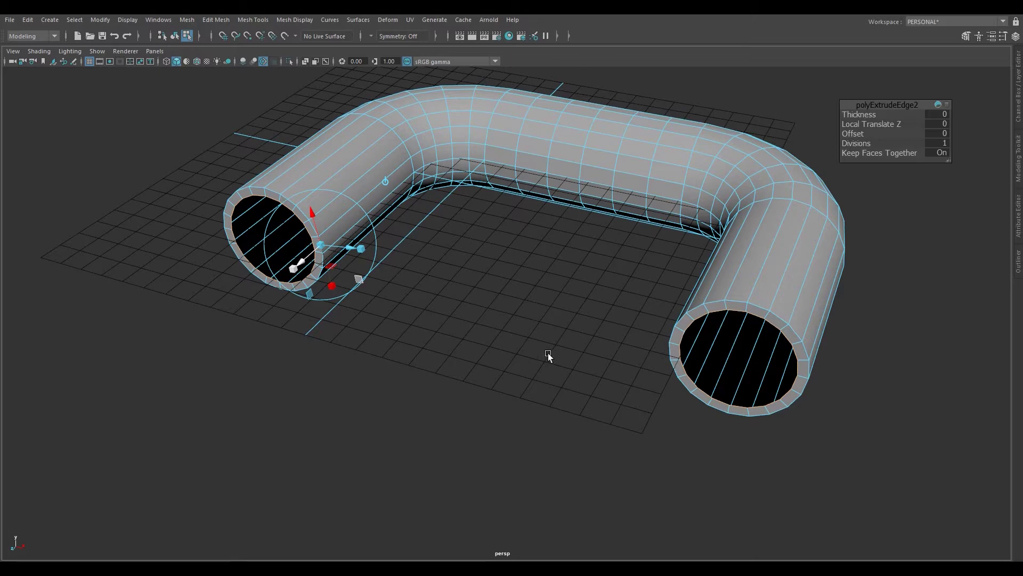
pyautogui.click(548, 353)
pyautogui.keyDown('alt'); pyautogui.moveTo(583, 347); pyautogui.dragTo(487, 350); pyautogui.keyUp('alt')
pyautogui.keyDown('alt'); pyautogui.moveTo(487, 350); pyautogui.dragTo(574, 322, button='middle'); pyautogui.keyUp('alt')
pyautogui.keyDown('alt'); pyautogui.moveTo(574, 322); pyautogui.dragTo(561, 353); pyautogui.keyUp('alt')
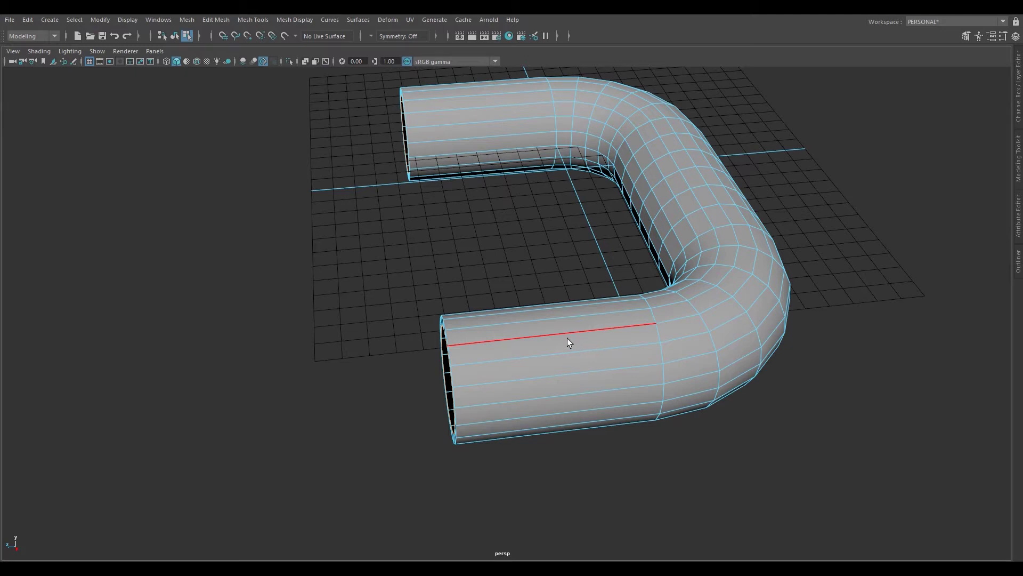
# Cut two edge loops across one straight leg with Multi-Cut in Ctrl edge-loop mode.
pyautogui.keyDown('shift'); pyautogui.moveTo(564, 333); pyautogui.dragTo(505, 334, button='right'); pyautogui.keyUp('shift')
pyautogui.press('ctrl')
pyautogui.press('ctrl')
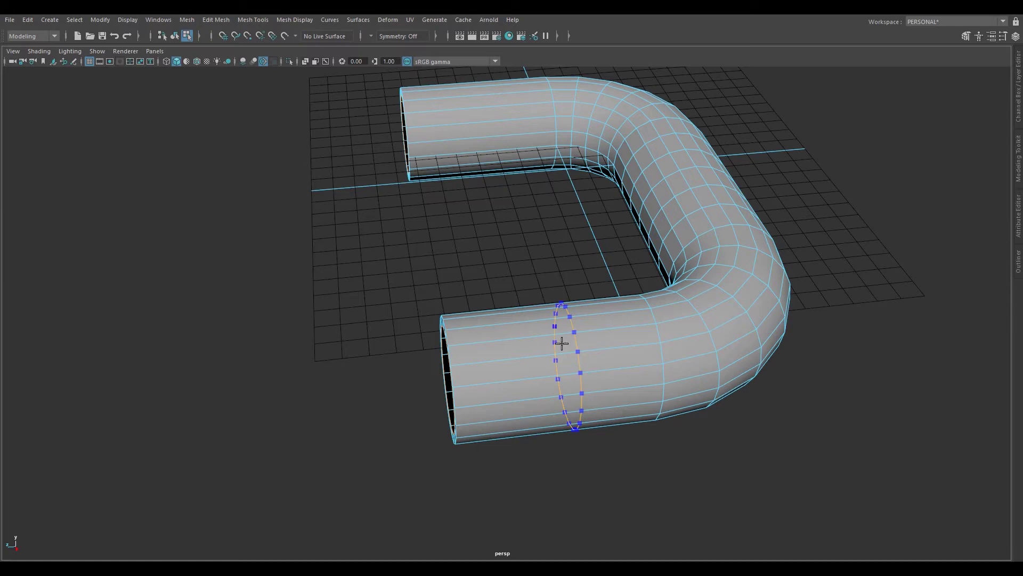
pyautogui.keyDown('alt'); pyautogui.moveTo(562, 343); pyautogui.dragTo(589, 351); pyautogui.keyUp('alt')
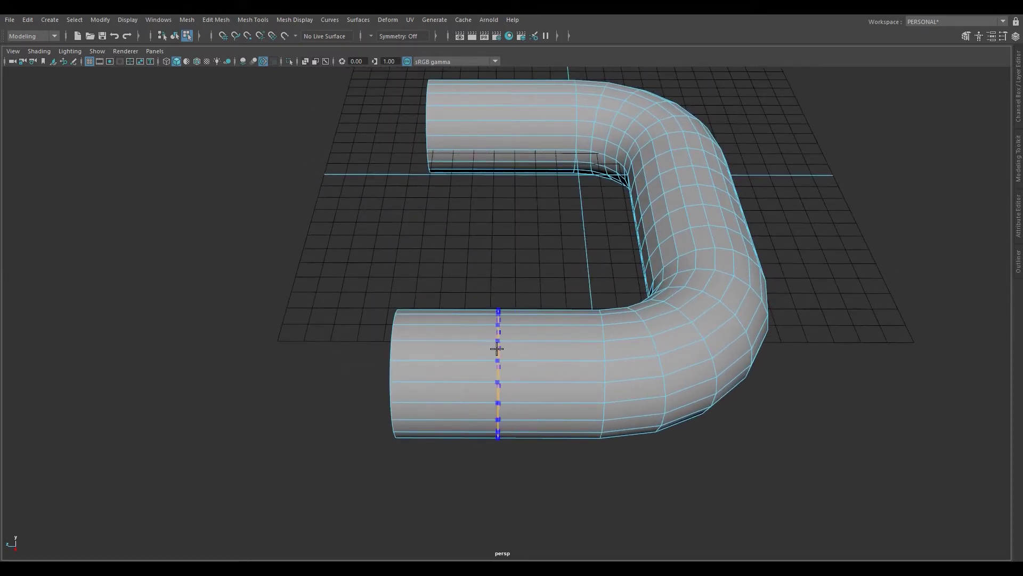
pyautogui.keyDown('ctrl'); pyautogui.click(495, 349); pyautogui.keyUp('ctrl')
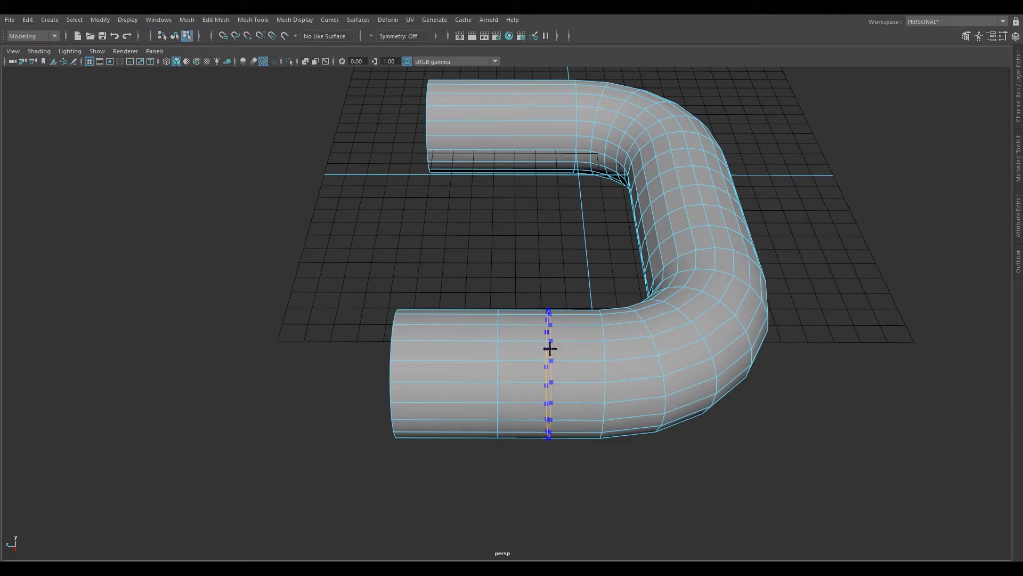
pyautogui.keyDown('ctrl'); pyautogui.click(550, 349); pyautogui.keyUp('ctrl')
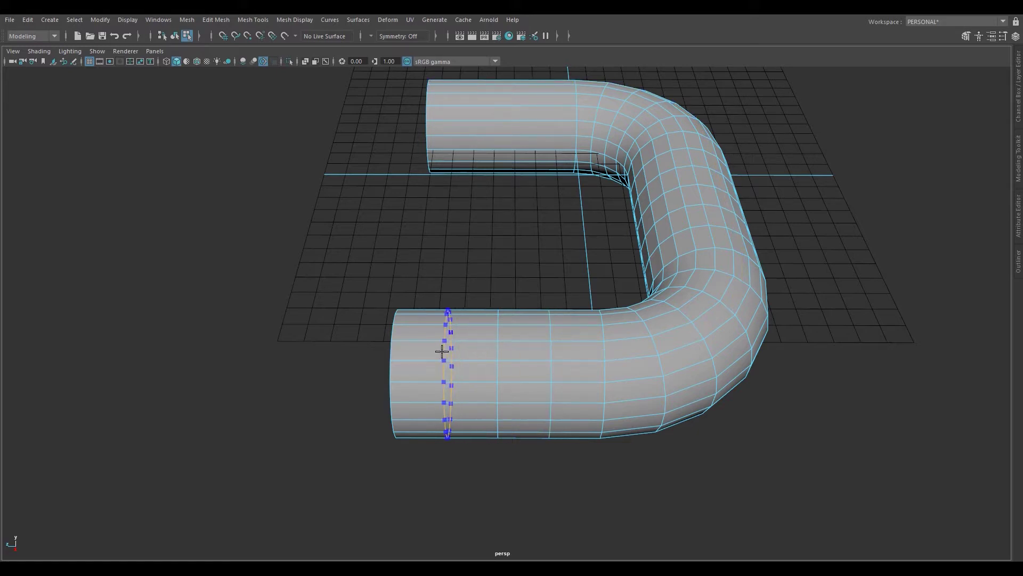
pyautogui.keyDown('alt'); pyautogui.moveTo(808, 354); pyautogui.dragTo(695, 360); pyautogui.keyUp('alt')
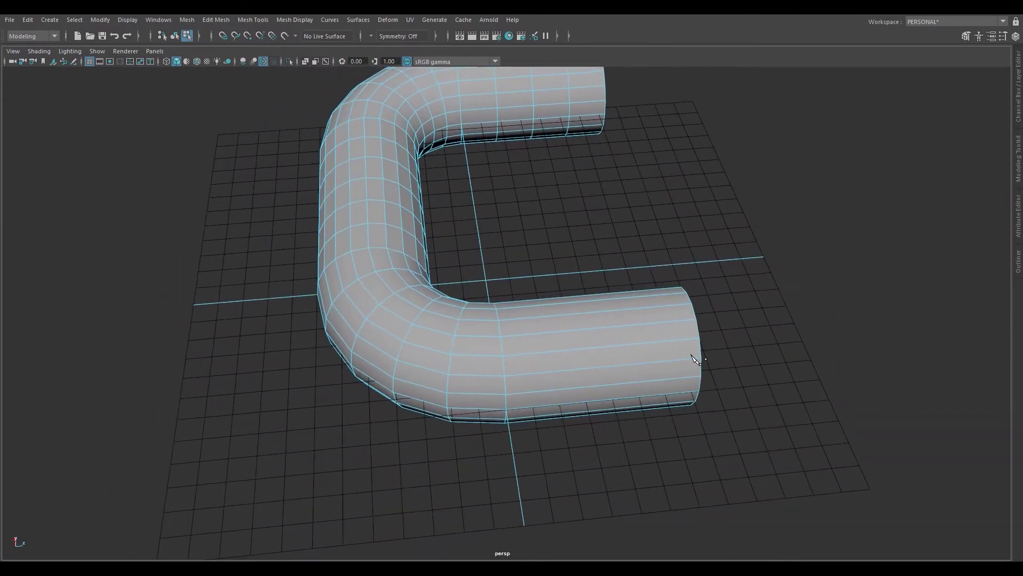
# Reset Insert Edge Loop options, set Multiple edge loops to 3, and insert them on the straight leg.
pyautogui.keyDown('shift'); pyautogui.rightClick(611, 326); pyautogui.keyUp('shift')
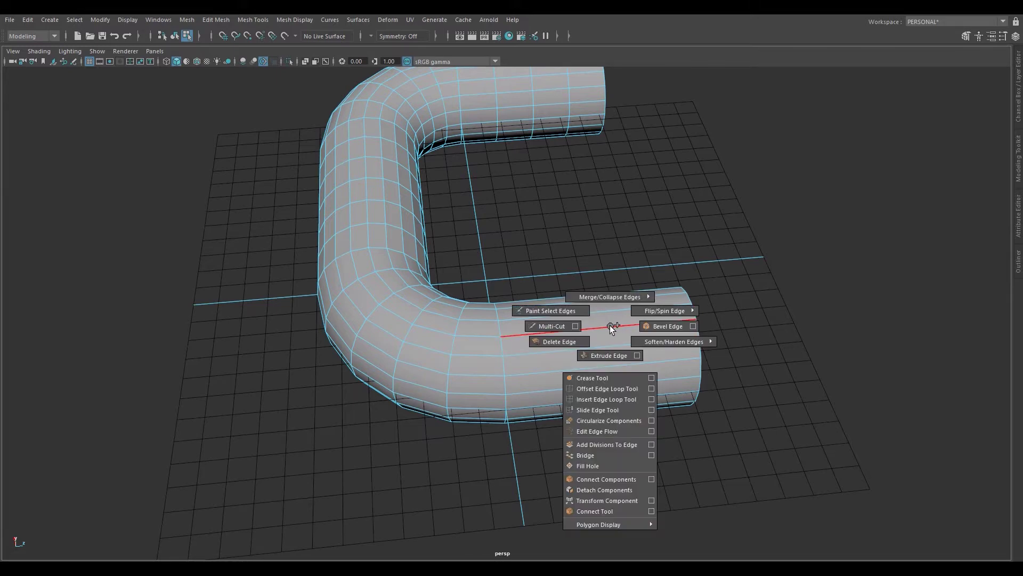
pyautogui.click(653, 398)
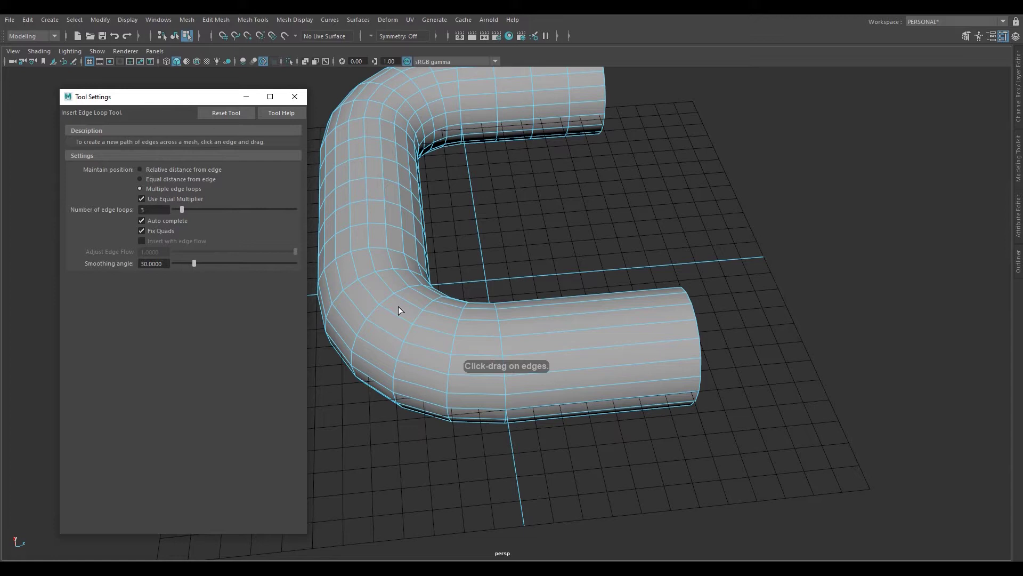
pyautogui.moveTo(190, 96); pyautogui.dragTo(181, 92)
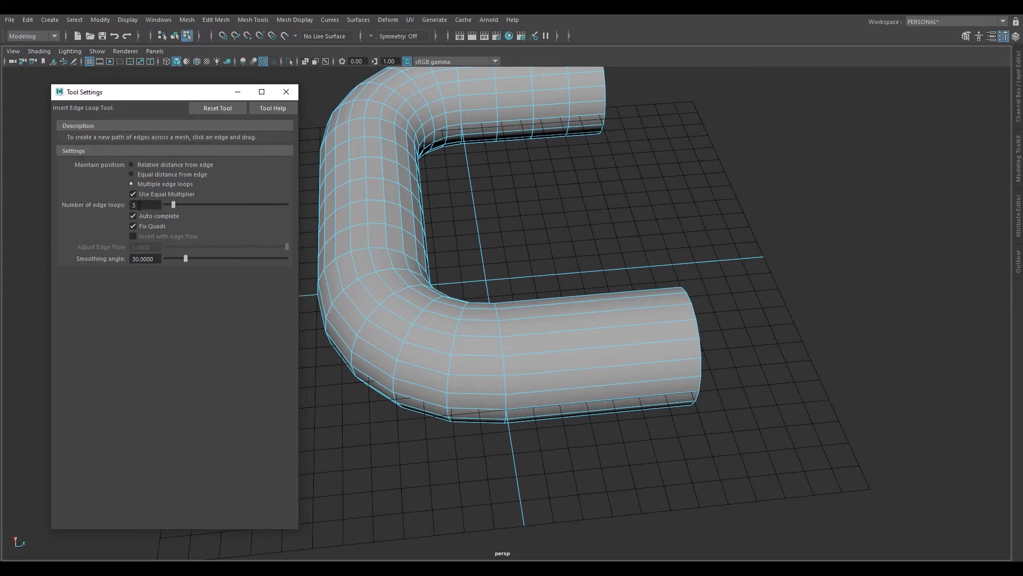
pyautogui.click(221, 107)
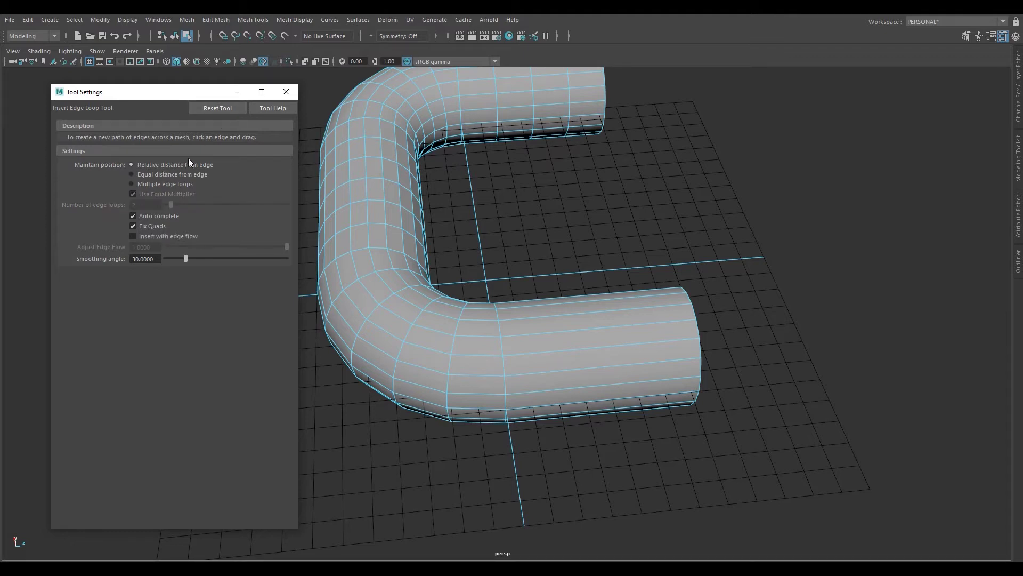
pyautogui.click(132, 184)
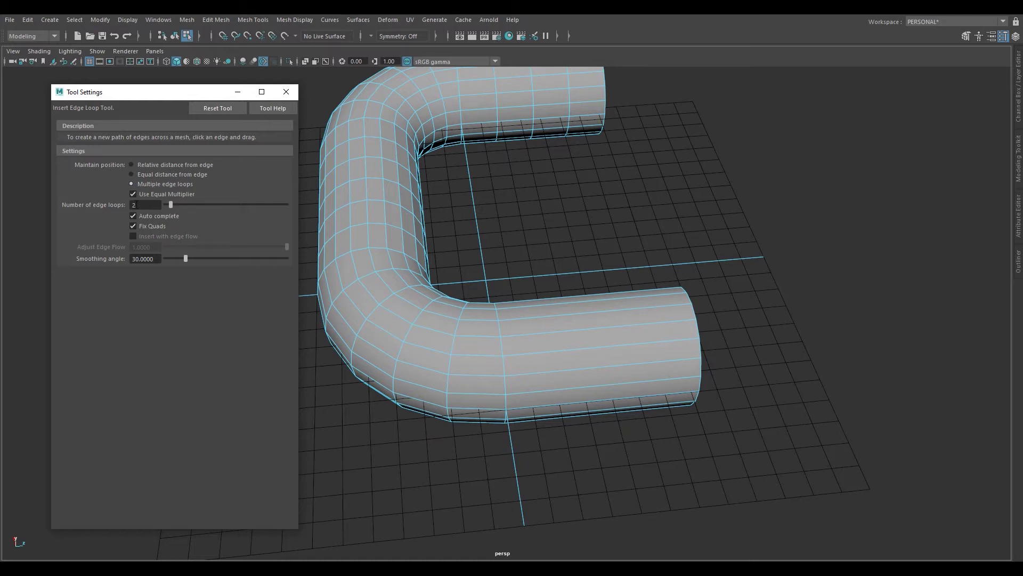
pyautogui.click(136, 205)
pyautogui.moveTo(171, 205); pyautogui.dragTo(174, 206)
pyautogui.click(287, 93)
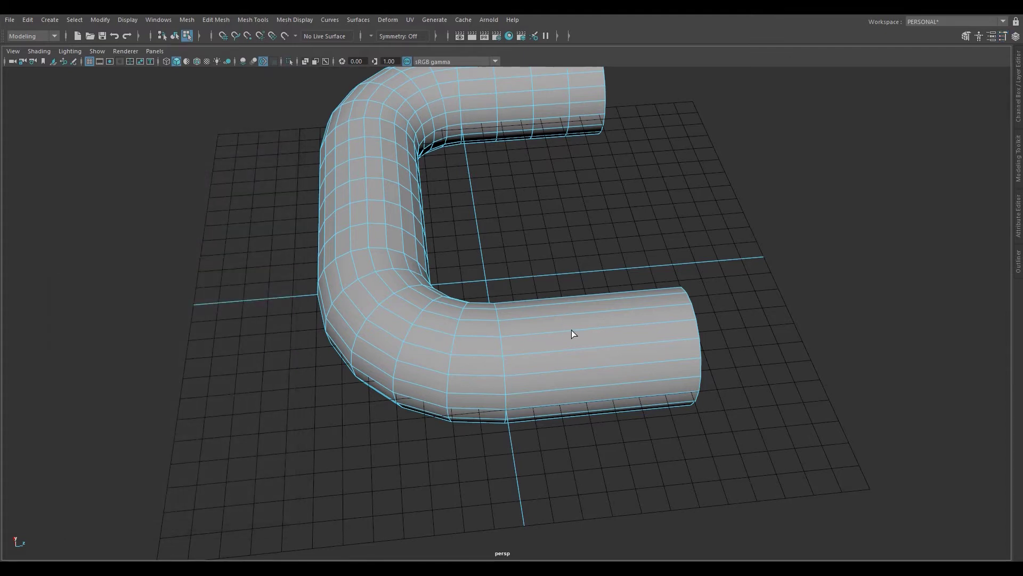
pyautogui.click(596, 328)
pyautogui.moveTo(744, 322)
pyautogui.keyDown('alt'); pyautogui.mouseDown()
pyautogui.moveTo(726, 309)
pyautogui.moveTo(676, 306)
pyautogui.moveTo(736, 307)
pyautogui.mouseUp(); pyautogui.keyUp('alt')
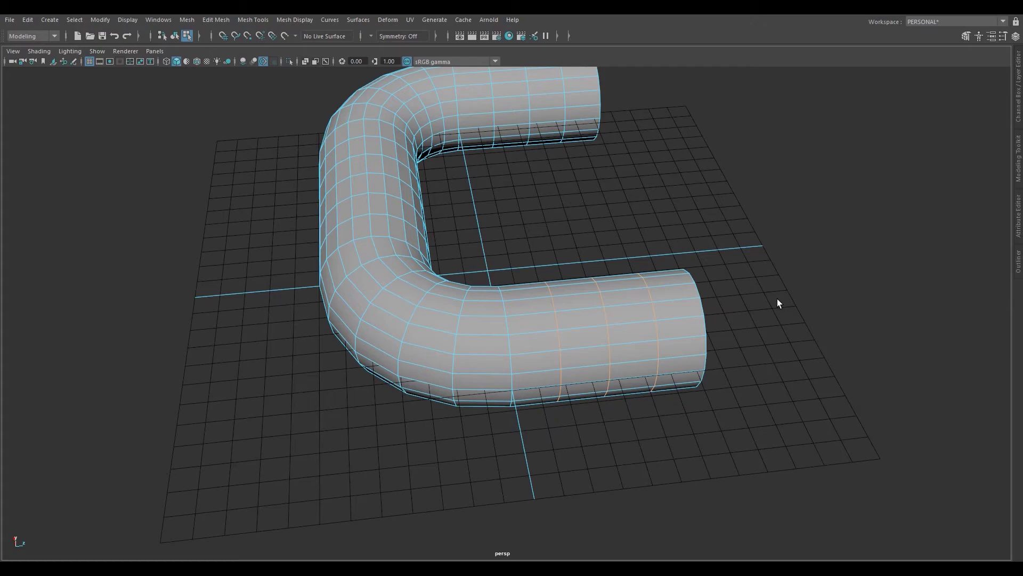
pyautogui.keyDown('alt'); pyautogui.moveTo(781, 330); pyautogui.dragTo(606, 324); pyautogui.keyUp('alt')
pyautogui.keyDown('alt'); pyautogui.moveTo(606, 324); pyautogui.dragTo(604, 332, button='middle'); pyautogui.keyUp('alt')
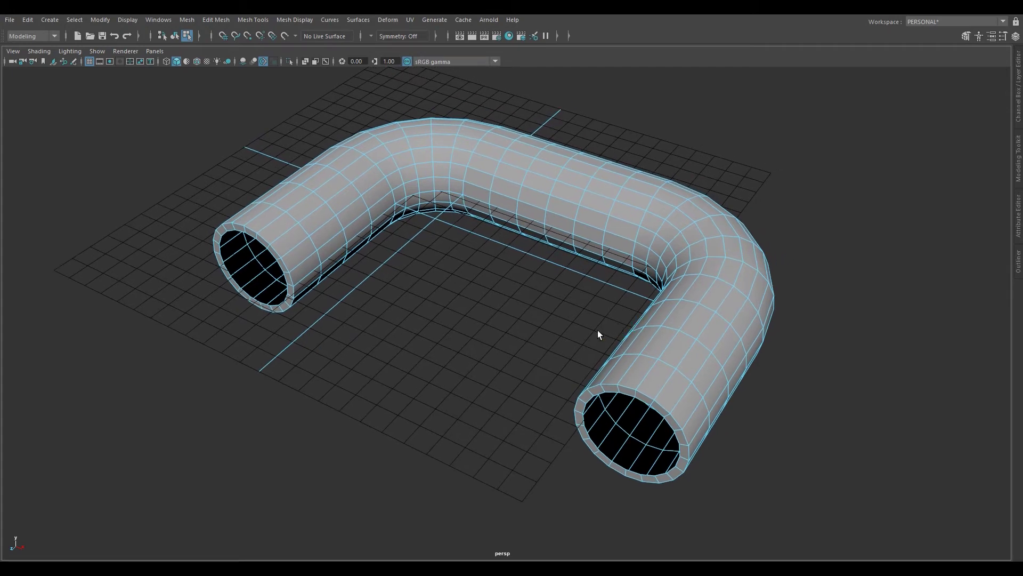
pyautogui.keyDown('alt'); pyautogui.moveTo(581, 332); pyautogui.dragTo(546, 331); pyautogui.keyUp('alt')
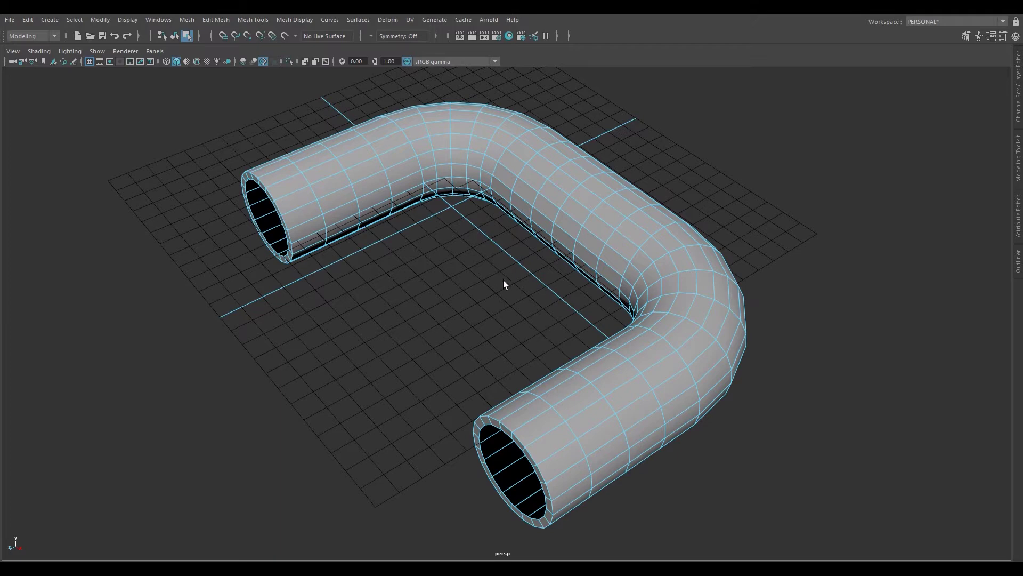
pyautogui.keyDown('alt'); pyautogui.moveTo(507, 280); pyautogui.dragTo(471, 304); pyautogui.keyUp('alt')
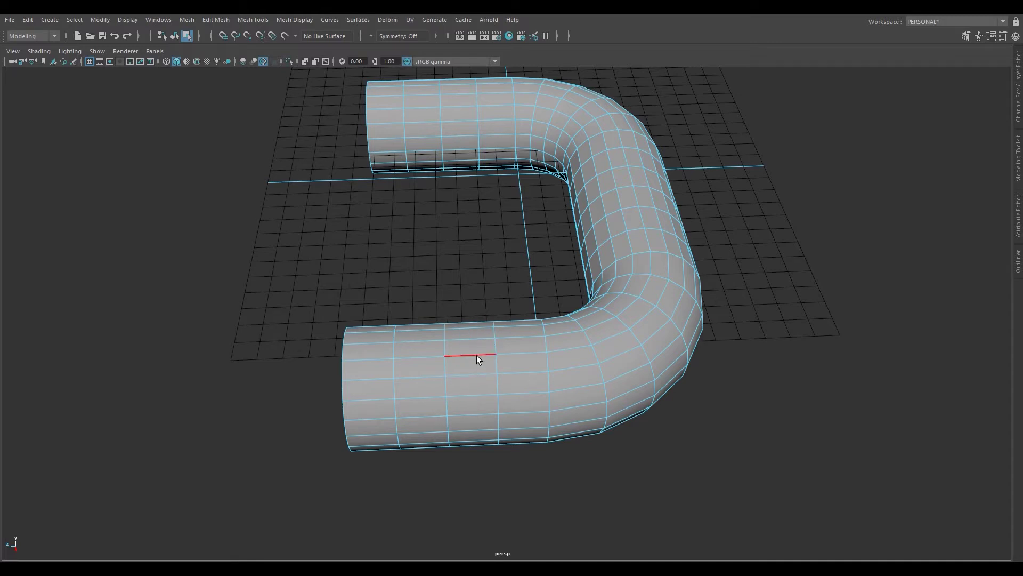
# In face mode, marquee-select a ring of faces on each end tube.
pyautogui.moveTo(490, 248); pyautogui.dragTo(488, 276, button='right')
pyautogui.keyDown('alt'); pyautogui.moveTo(458, 290); pyautogui.dragTo(476, 504); pyautogui.keyUp('alt')
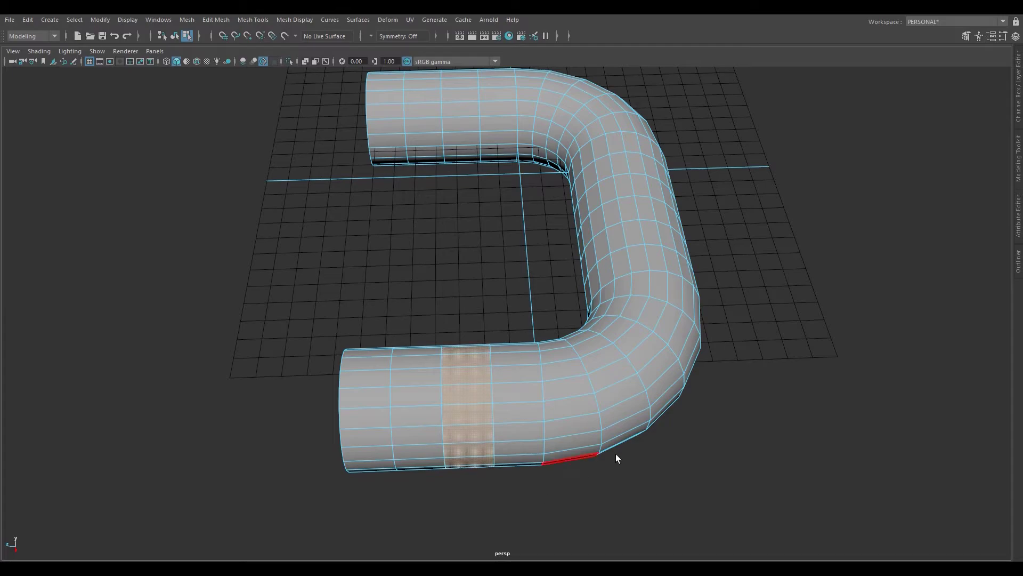
pyautogui.keyDown('alt'); pyautogui.moveTo(637, 452); pyautogui.dragTo(388, 439); pyautogui.keyUp('alt')
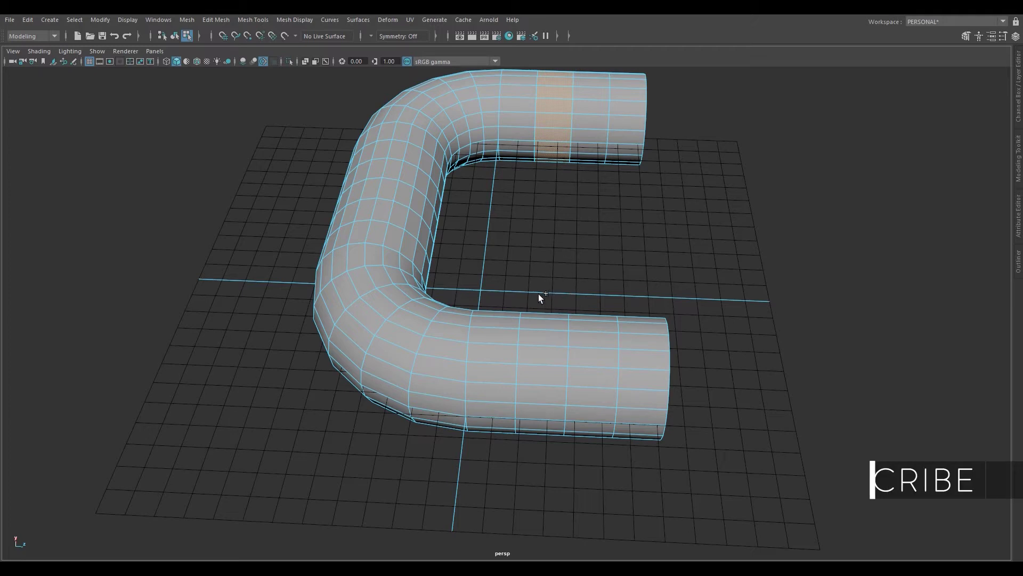
pyautogui.moveTo(541, 290); pyautogui.dragTo(545, 484)
pyautogui.keyDown('alt'); pyautogui.moveTo(517, 421); pyautogui.dragTo(632, 410); pyautogui.keyUp('alt')
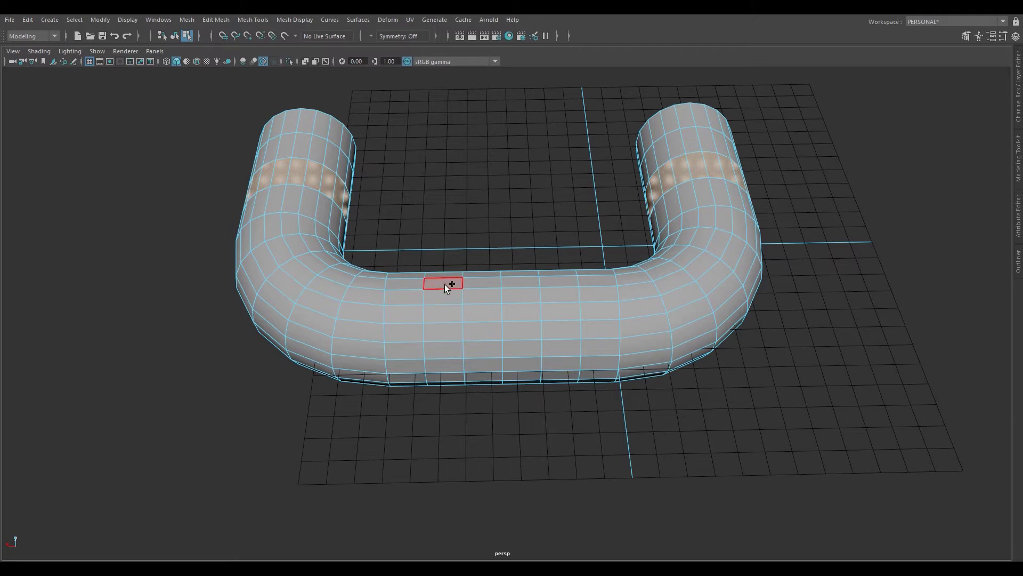
# Add two face loops around the middle section to the selection.
pyautogui.keyDown('shift'); pyautogui.click(459, 311); pyautogui.keyUp('shift')
pyautogui.keyDown('ctrl'); pyautogui.keyDown('shift'); pyautogui.click(447, 284); pyautogui.keyUp('shift'); pyautogui.keyUp('ctrl')
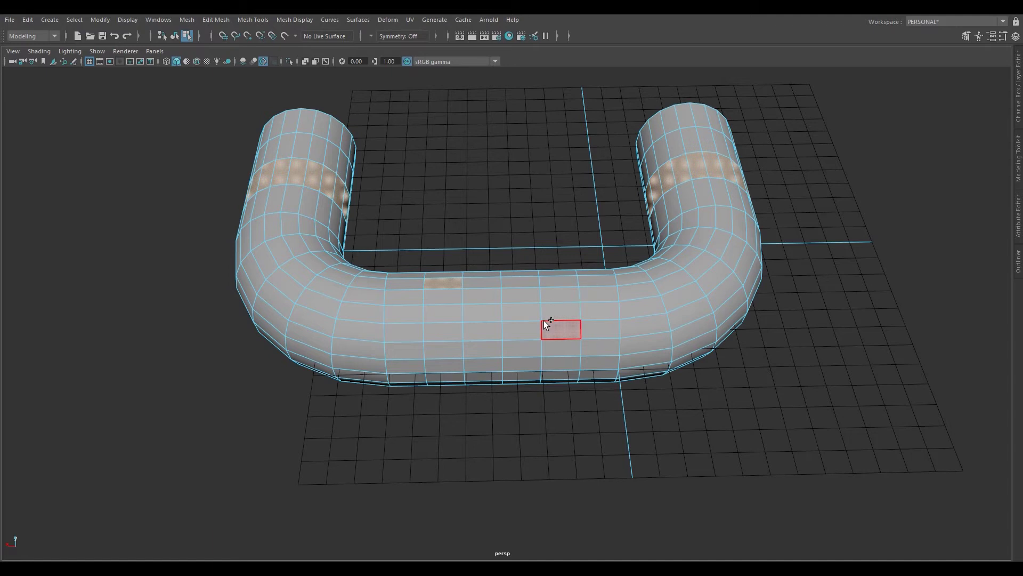
pyautogui.keyDown('shift'); pyautogui.doubleClick(442, 295); pyautogui.keyUp('shift')
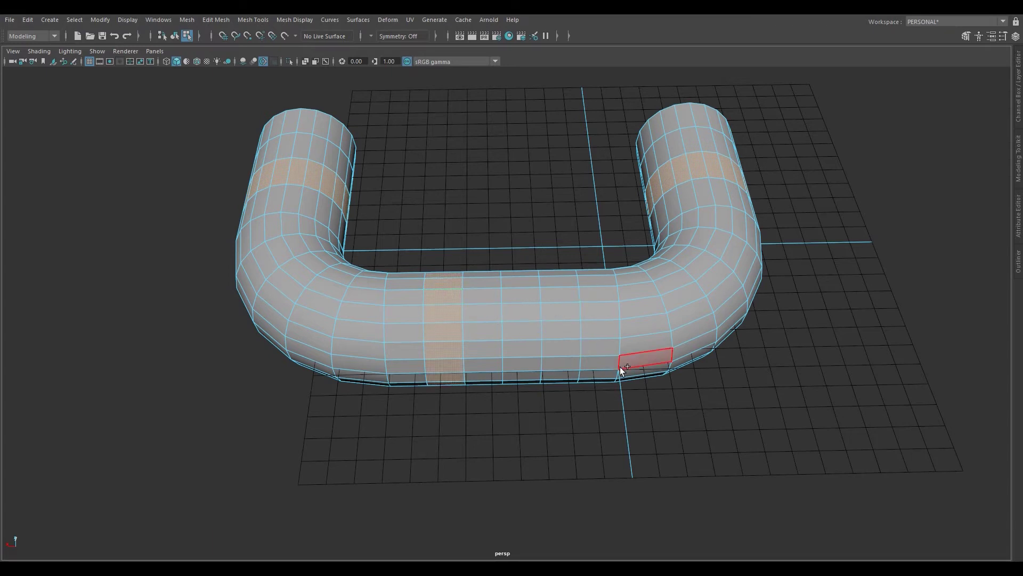
pyautogui.keyDown('ctrl'); pyautogui.keyDown('shift'); pyautogui.click(561, 281); pyautogui.keyUp('shift'); pyautogui.keyUp('ctrl')
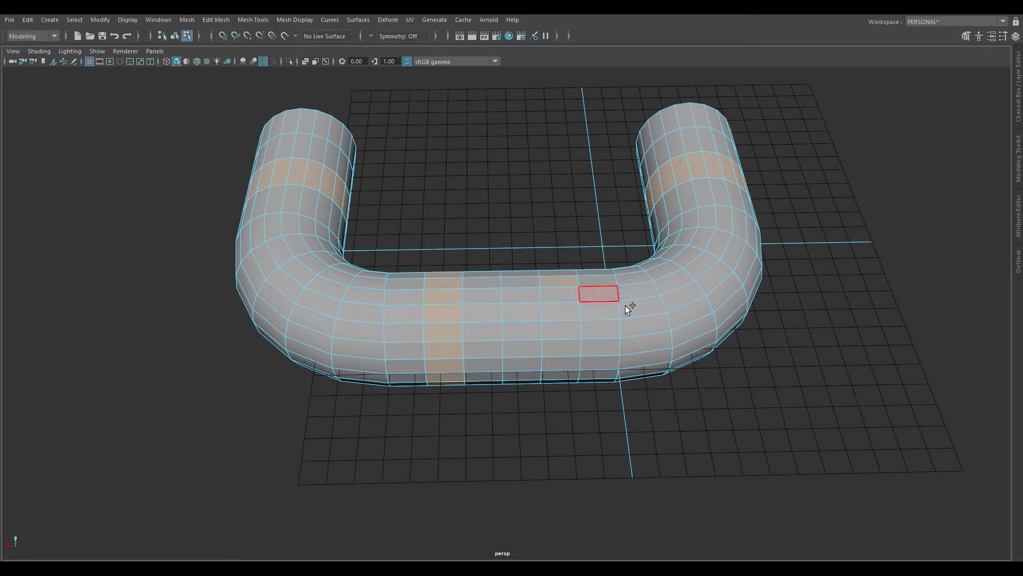
pyautogui.keyDown('shift'); pyautogui.doubleClick(560, 293); pyautogui.keyUp('shift')
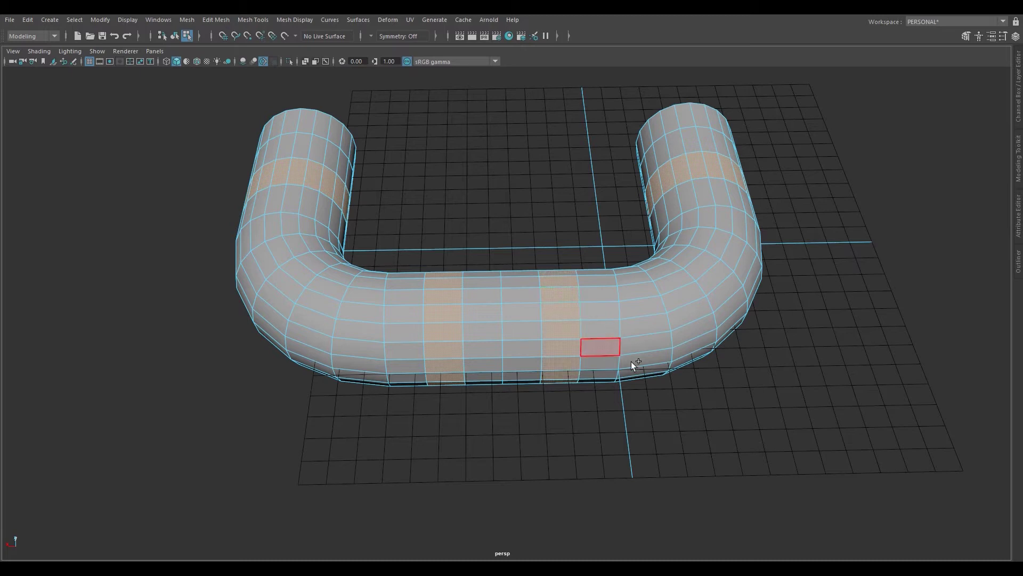
pyautogui.keyDown('alt'); pyautogui.moveTo(631, 370); pyautogui.dragTo(555, 277); pyautogui.keyUp('alt')
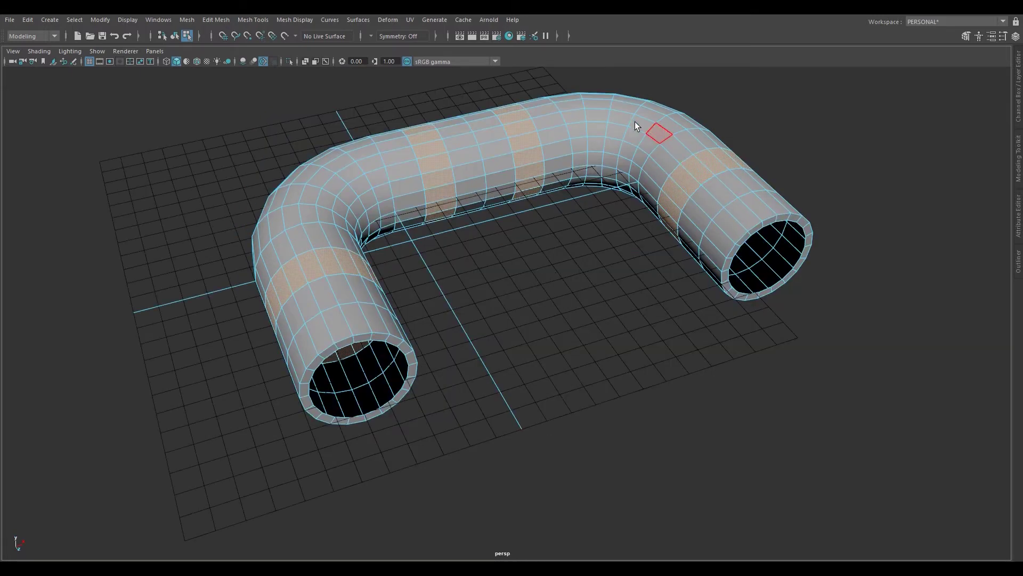
# Extrude the four selected face bands outward at thickness 0.5 to form raised collar rings.
pyautogui.keyDown('shift'); pyautogui.rightClick(547, 285); pyautogui.keyUp('shift')
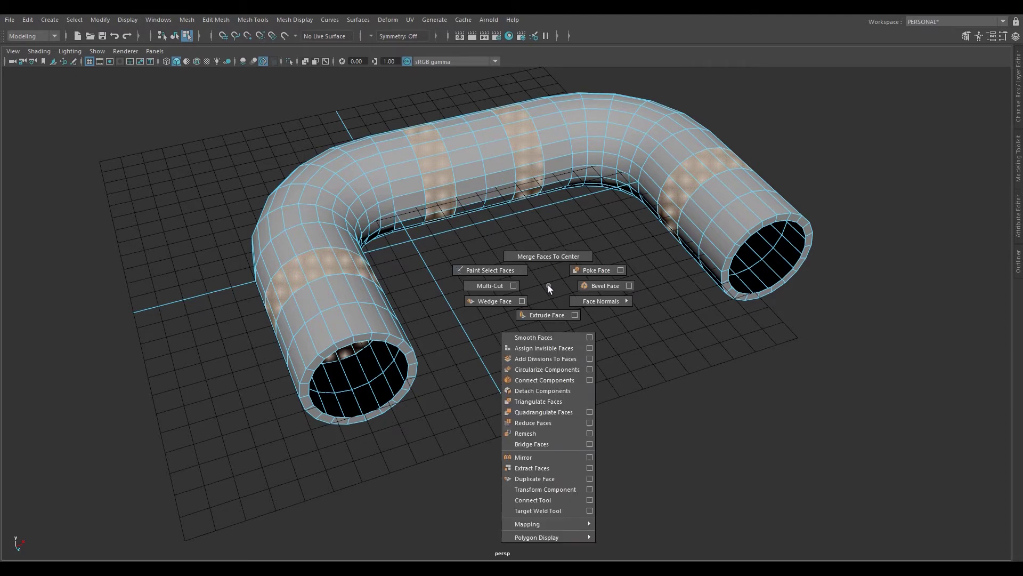
pyautogui.click(547, 315)
pyautogui.keyDown('alt'); pyautogui.moveTo(543, 296); pyautogui.dragTo(606, 337, button='middle'); pyautogui.keyUp('alt')
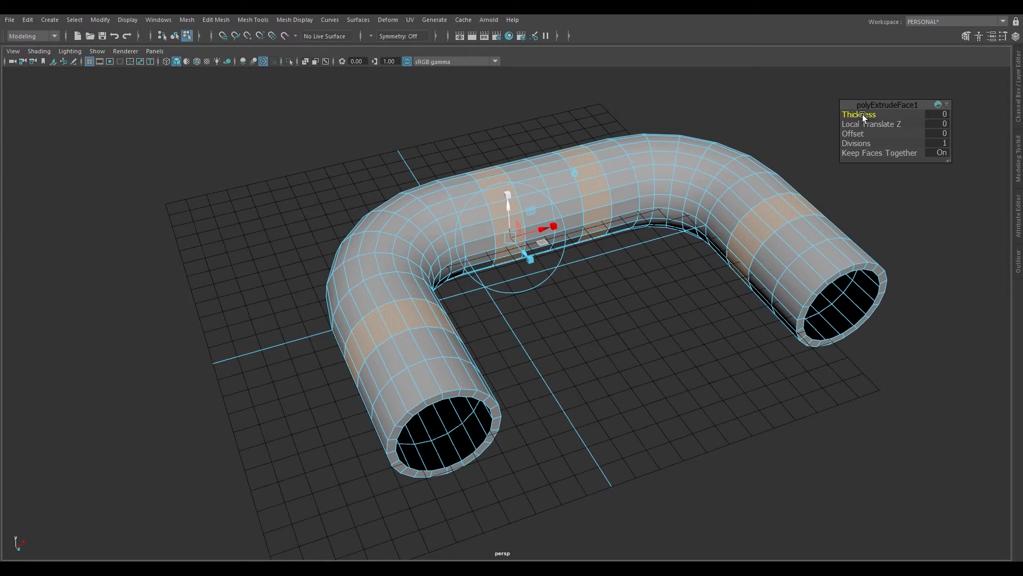
pyautogui.moveTo(862, 114); pyautogui.dragTo(866, 114)
pyautogui.moveTo(859, 114); pyautogui.dragTo(871, 115)
pyautogui.moveTo(868, 114); pyautogui.dragTo(874, 114)
pyautogui.moveTo(864, 115); pyautogui.dragTo(891, 113)
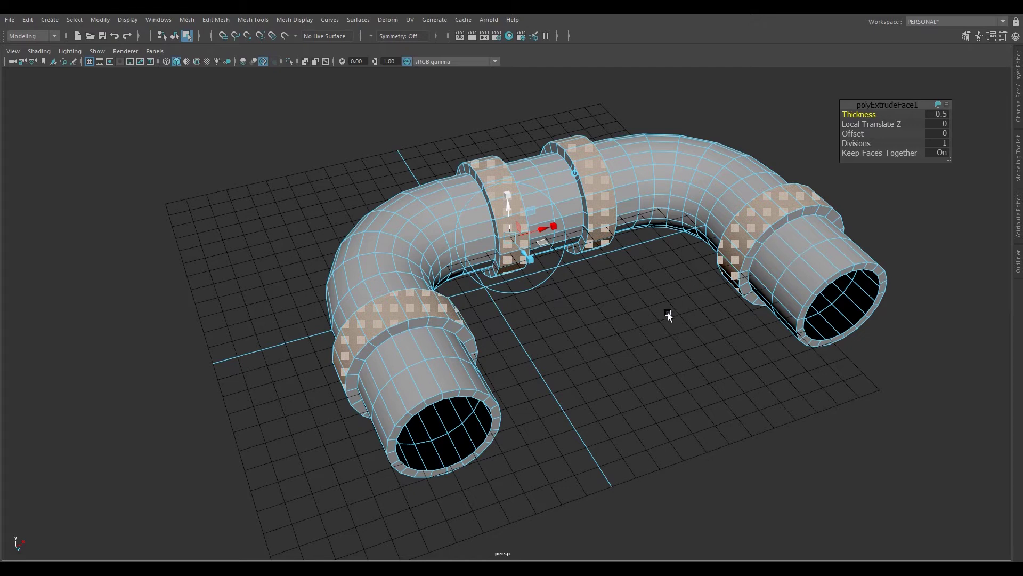
pyautogui.press('q')
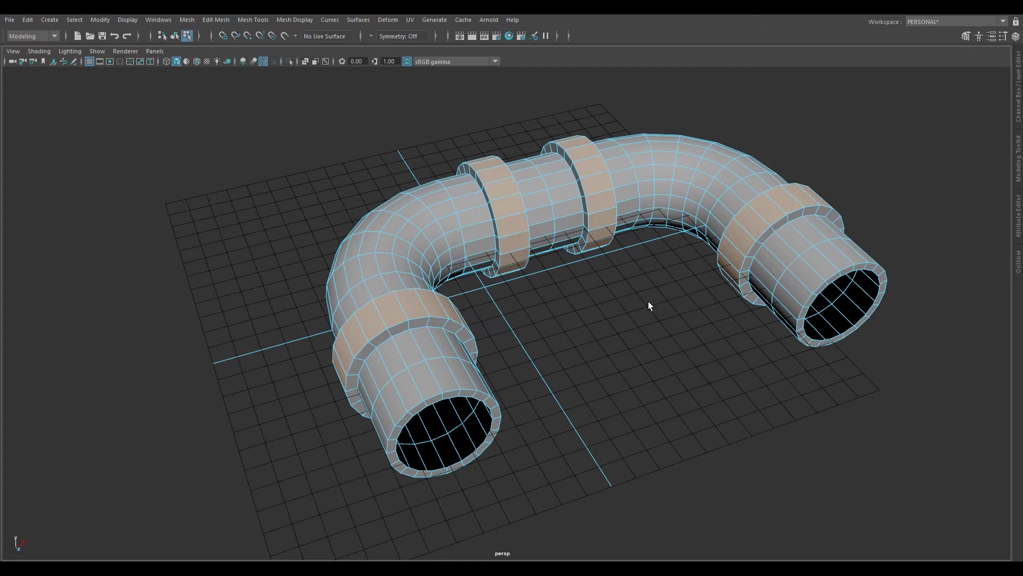
# Deselect the collars, preview the pipe smoothed with 3, then return to the faceted view with 1.
pyautogui.click(648, 302)
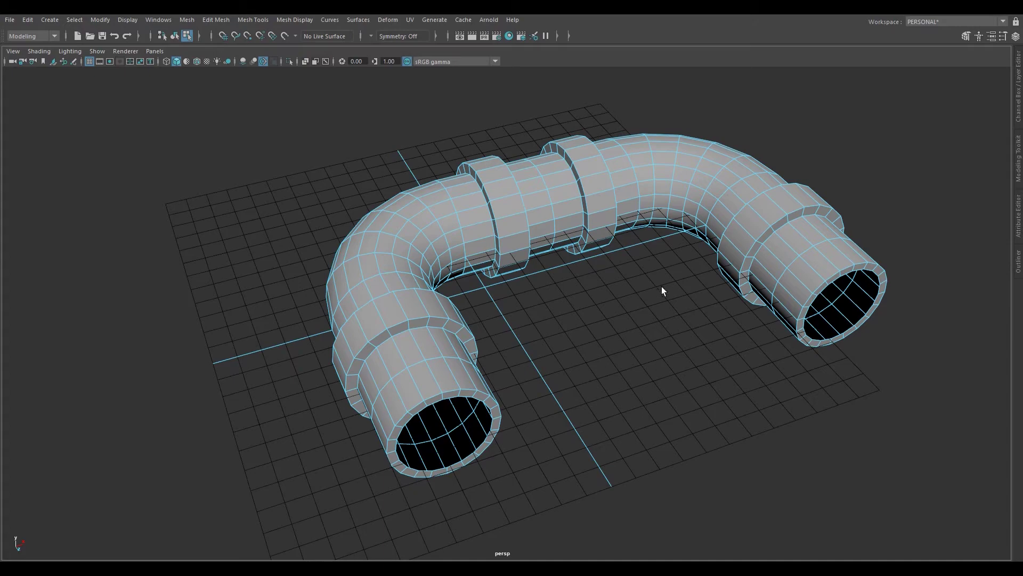
pyautogui.keyDown('alt'); pyautogui.moveTo(712, 340); pyautogui.dragTo(691, 332); pyautogui.keyUp('alt')
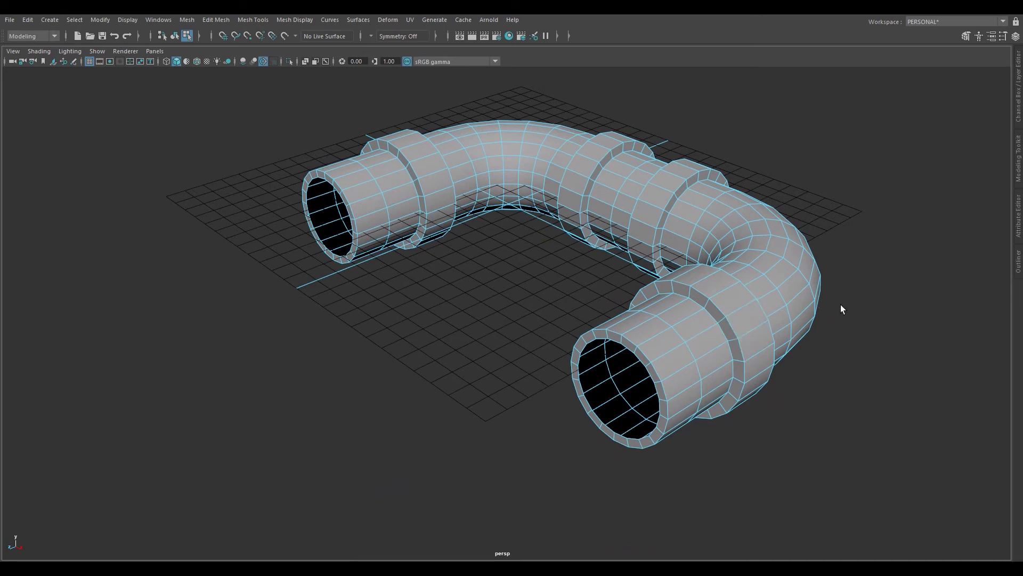
pyautogui.press('3')
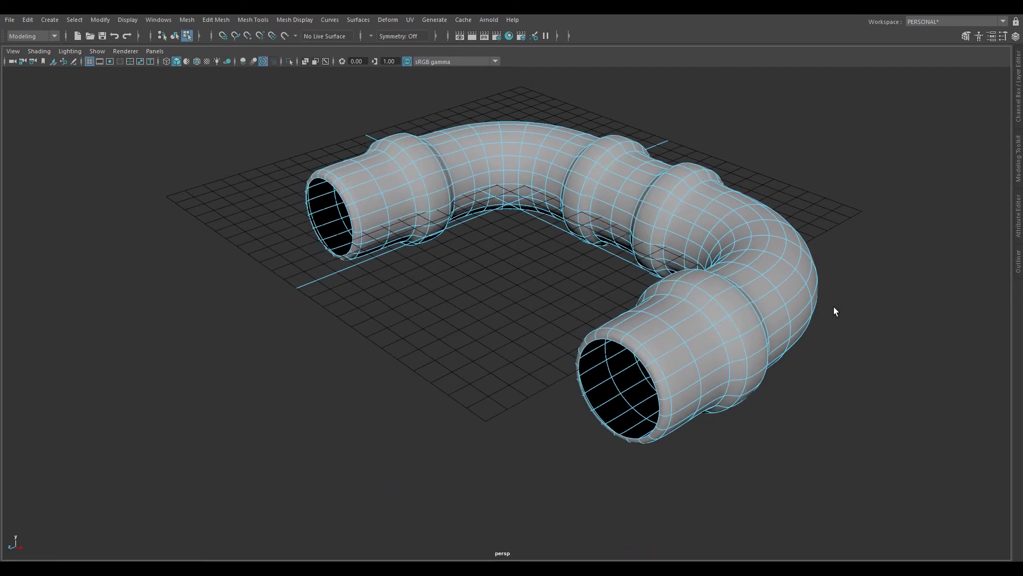
pyautogui.keyDown('alt'); pyautogui.moveTo(834, 305); pyautogui.dragTo(788, 320); pyautogui.keyUp('alt')
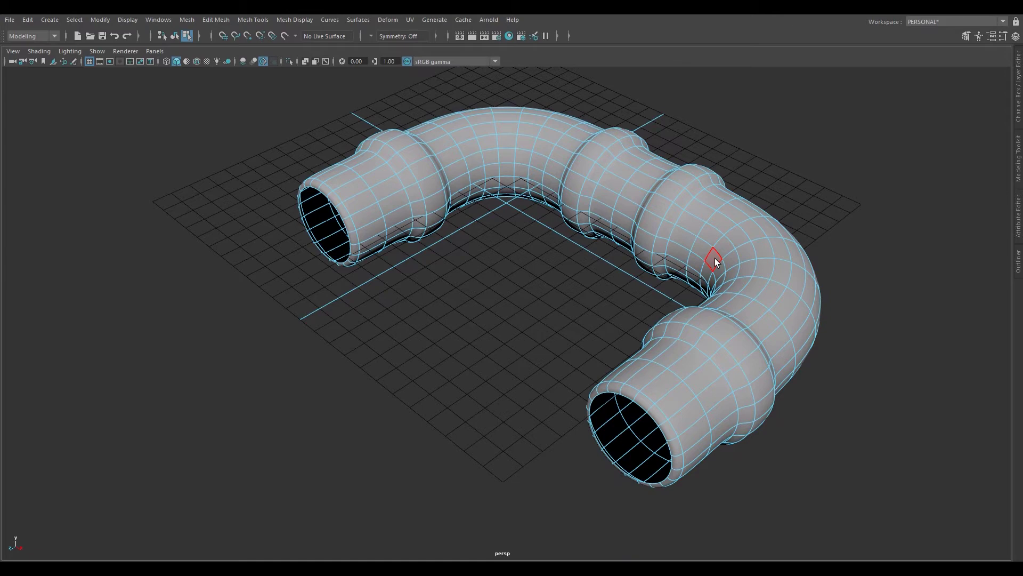
pyautogui.press('1')
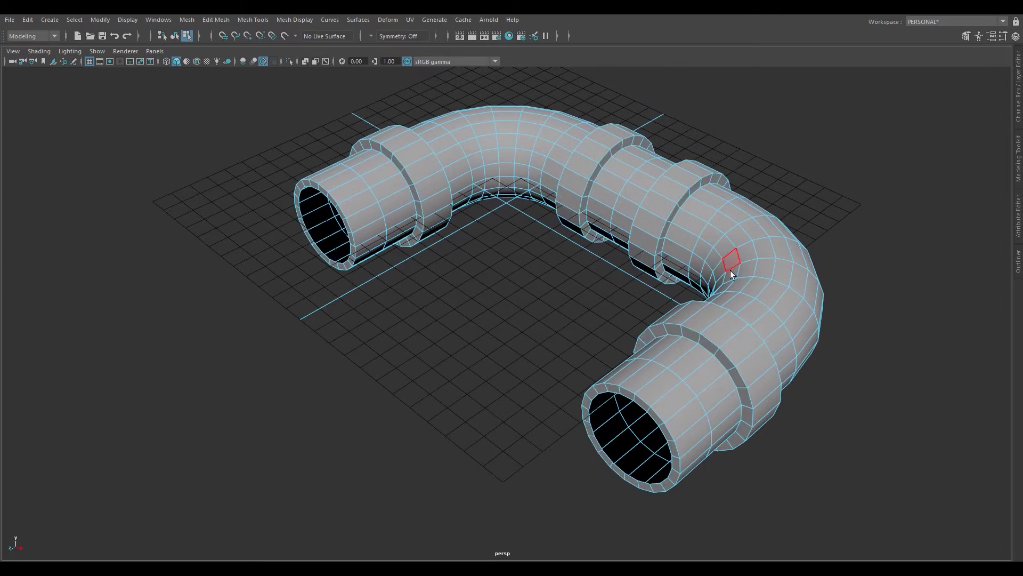
pyautogui.keyDown('alt'); pyautogui.moveTo(654, 346); pyautogui.dragTo(611, 338); pyautogui.keyUp('alt')
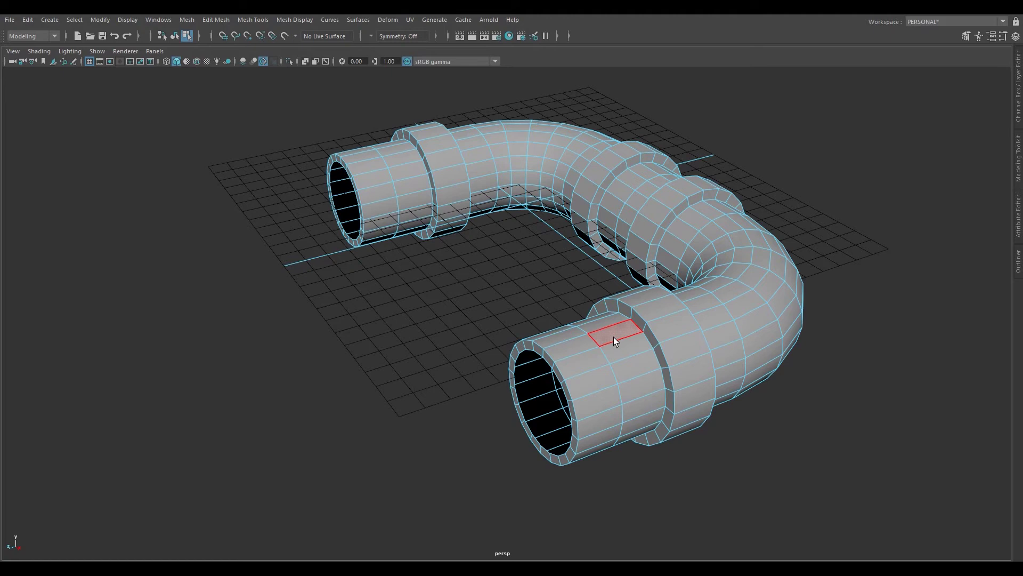
# In Edge mode, start a Multi-Cut with its first point on the front tube's rim.
pyautogui.moveTo(618, 340); pyautogui.dragTo(624, 245, button='right')
pyautogui.keyDown('shift'); pyautogui.moveTo(631, 331); pyautogui.dragTo(575, 332, button='right'); pyautogui.keyUp('shift')
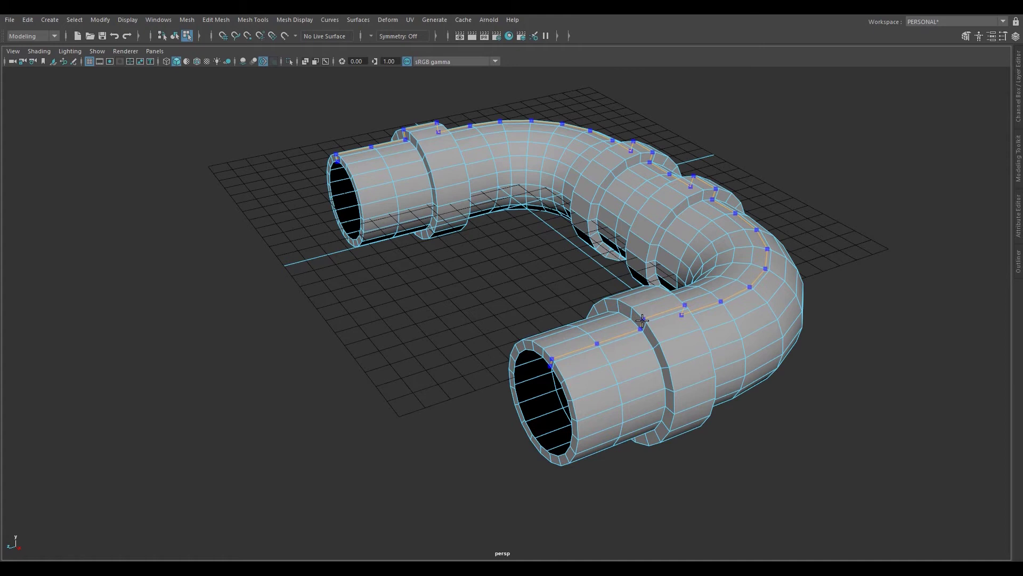
pyautogui.click(554, 362)
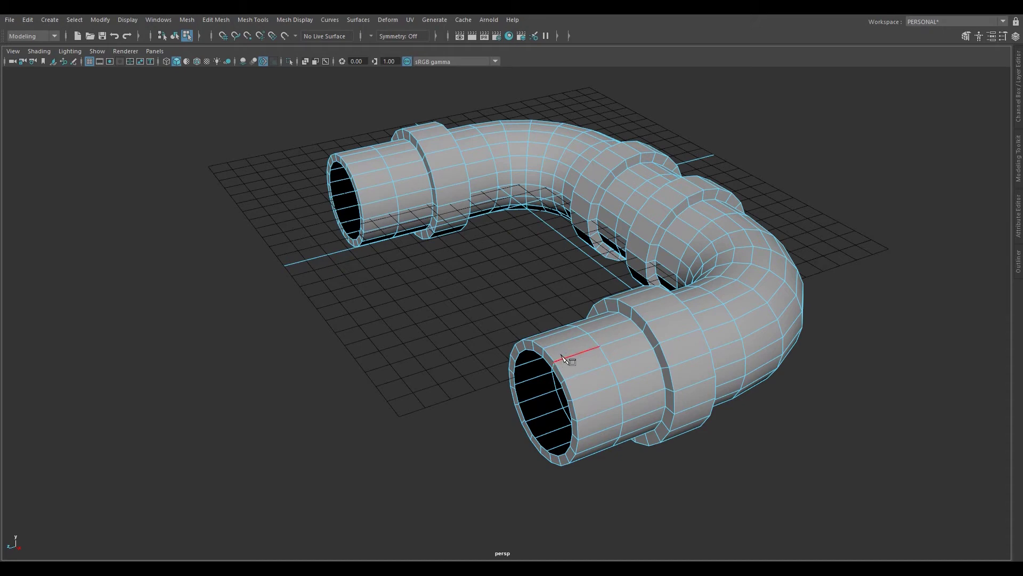
pyautogui.scroll(1, 575, 354)
pyautogui.scroll(5, 574, 353)
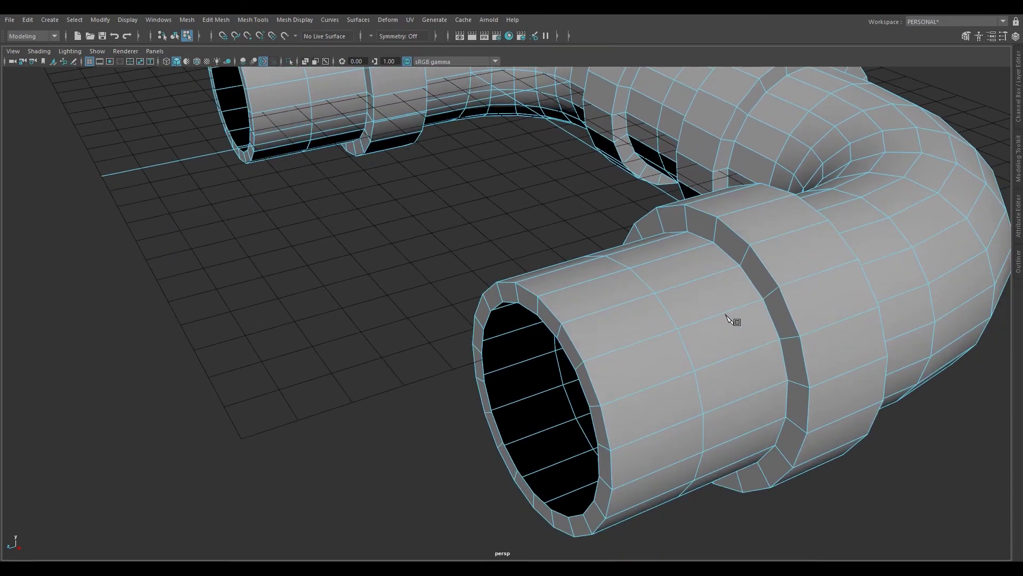
pyautogui.scroll(2, 666, 309)
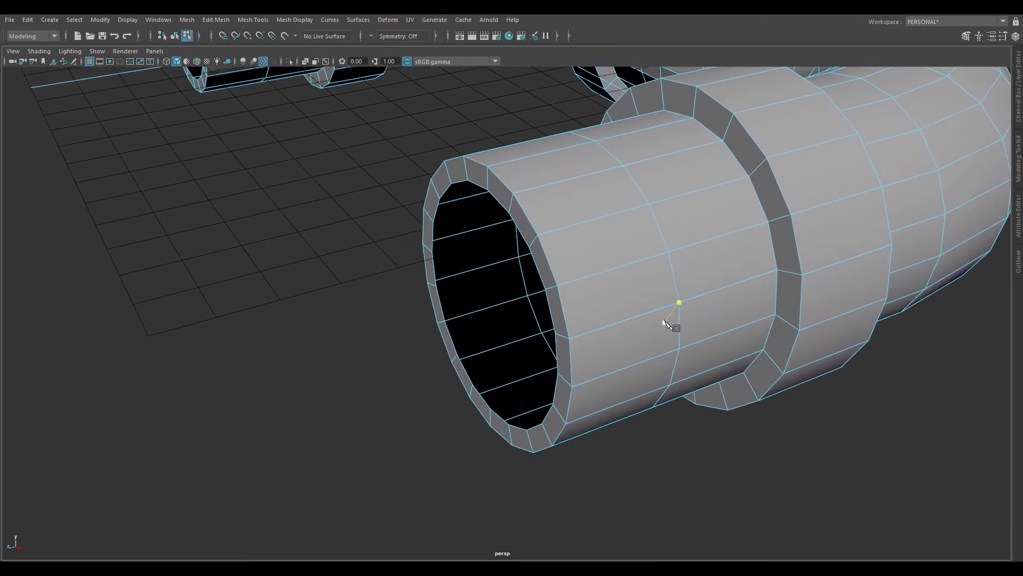
pyautogui.scroll(2, 656, 323)
pyautogui.scroll(2, 643, 327)
pyautogui.keyDown('alt'); pyautogui.moveTo(644, 330); pyautogui.dragTo(712, 327); pyautogui.keyUp('alt')
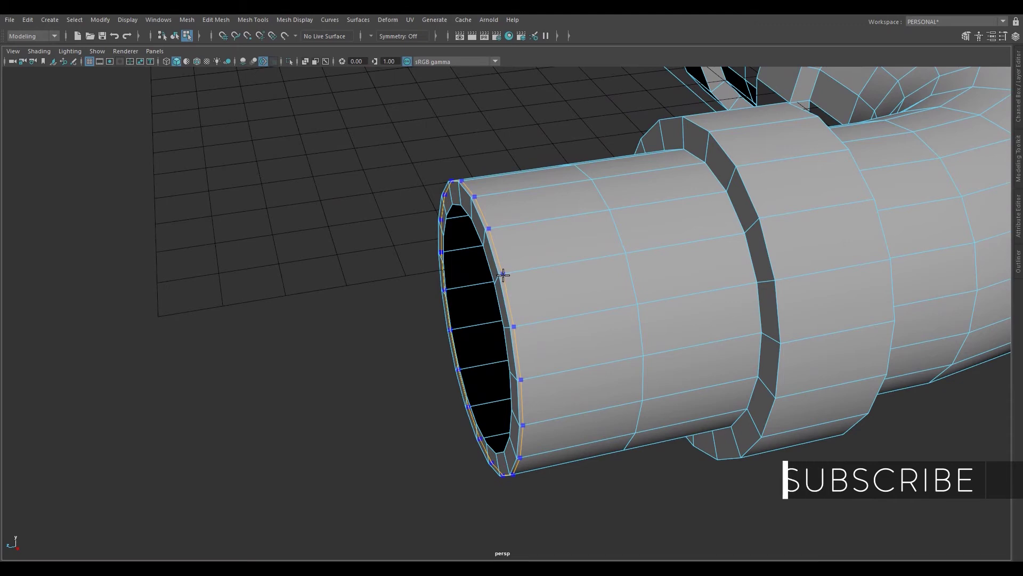
pyautogui.press('ctrl')
pyautogui.keyDown('alt'); pyautogui.moveTo(556, 298); pyautogui.dragTo(655, 217); pyautogui.keyUp('alt')
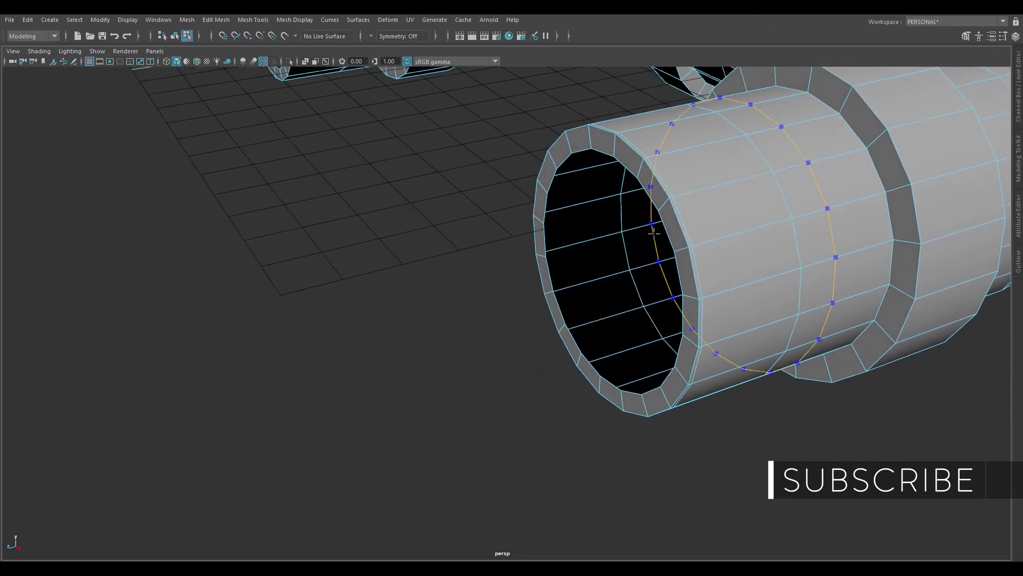
pyautogui.keyDown('ctrl'); pyautogui.click(665, 201); pyautogui.keyUp('ctrl')
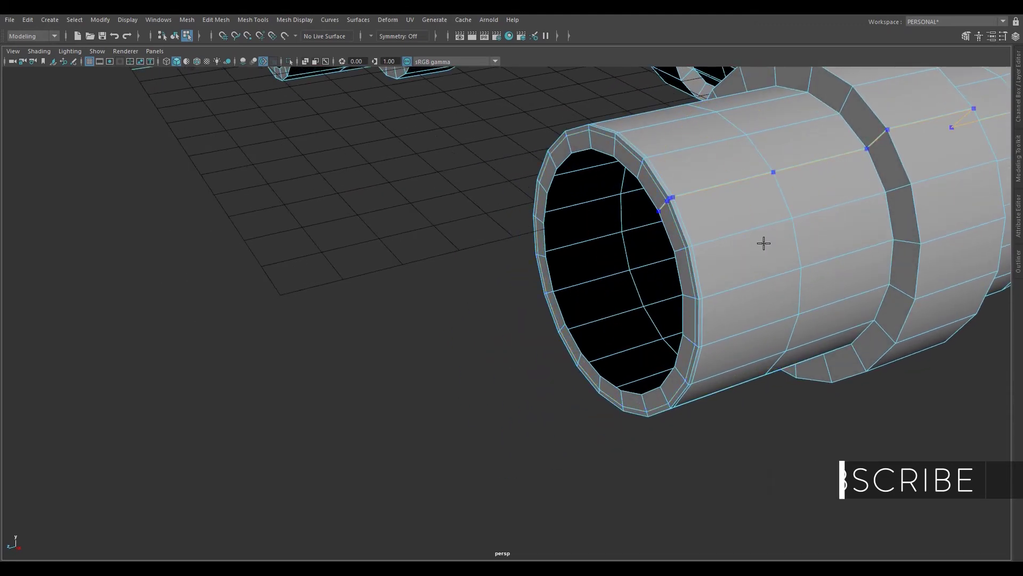
pyautogui.keyDown('alt'); pyautogui.moveTo(869, 273); pyautogui.dragTo(721, 368); pyautogui.keyUp('alt')
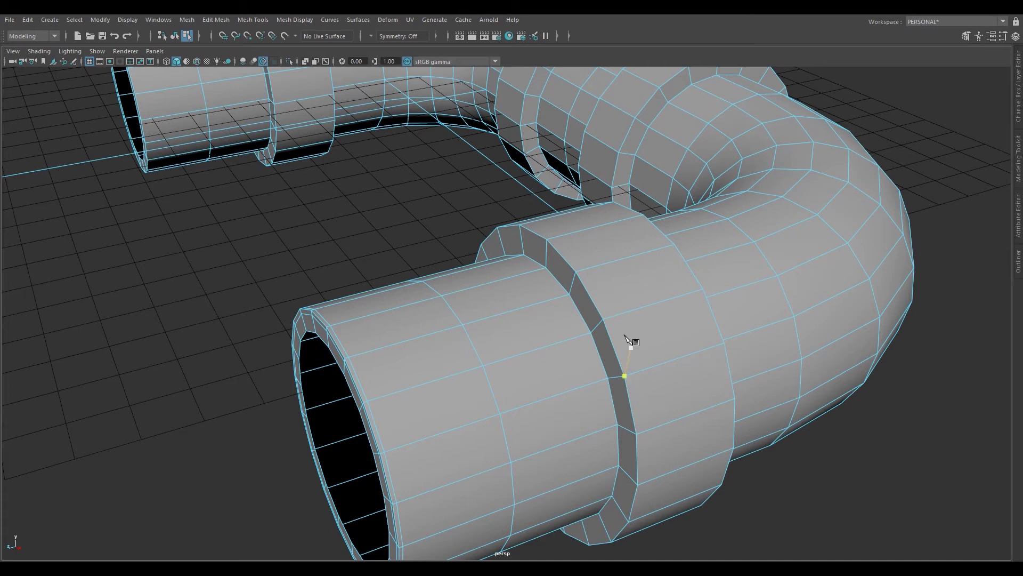
pyautogui.press('ctrl')
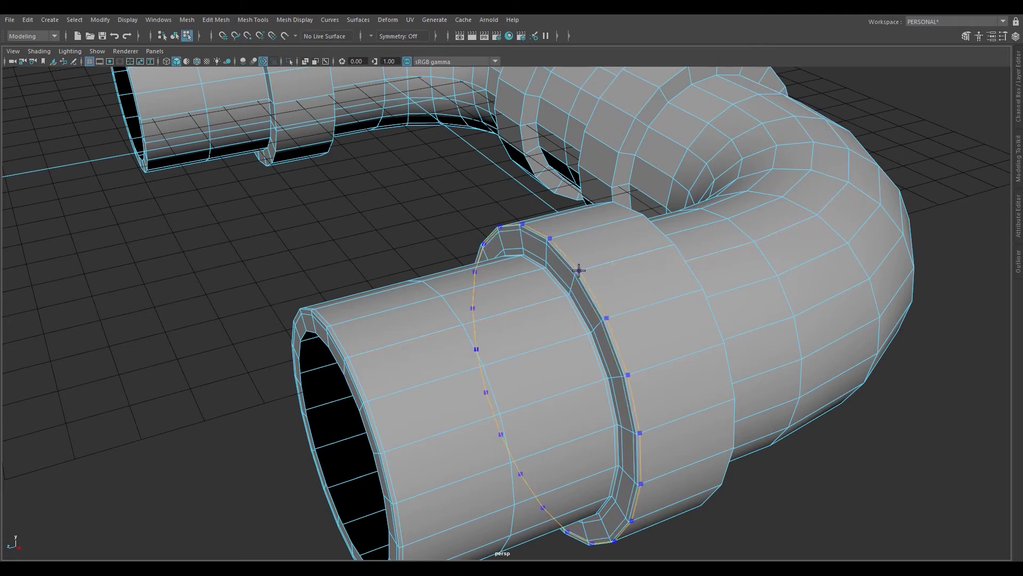
pyautogui.keyDown('alt'); pyautogui.moveTo(742, 308); pyautogui.dragTo(831, 383); pyautogui.keyUp('alt')
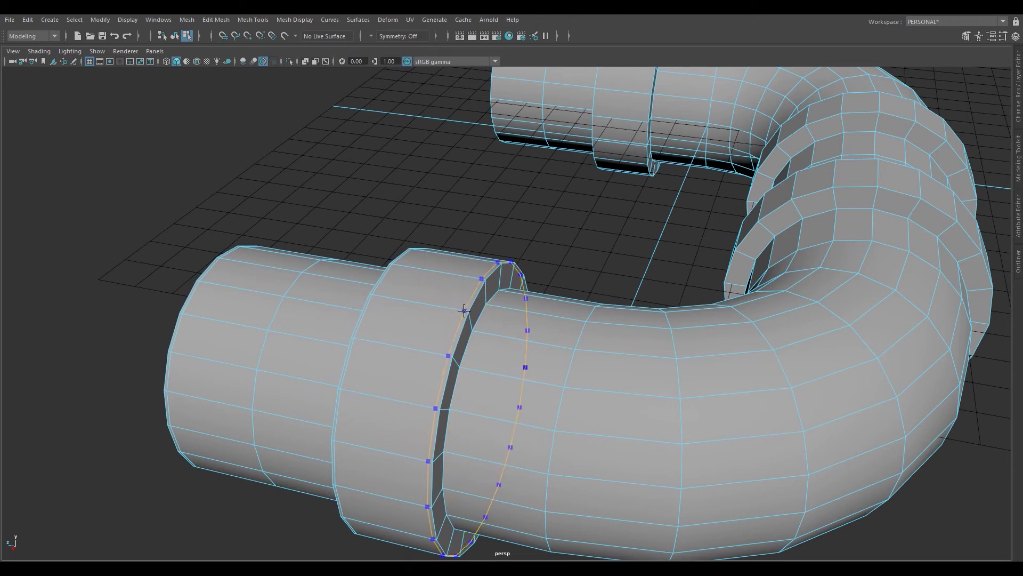
pyautogui.keyDown('alt'); pyautogui.moveTo(491, 322); pyautogui.dragTo(488, 339); pyautogui.keyUp('alt')
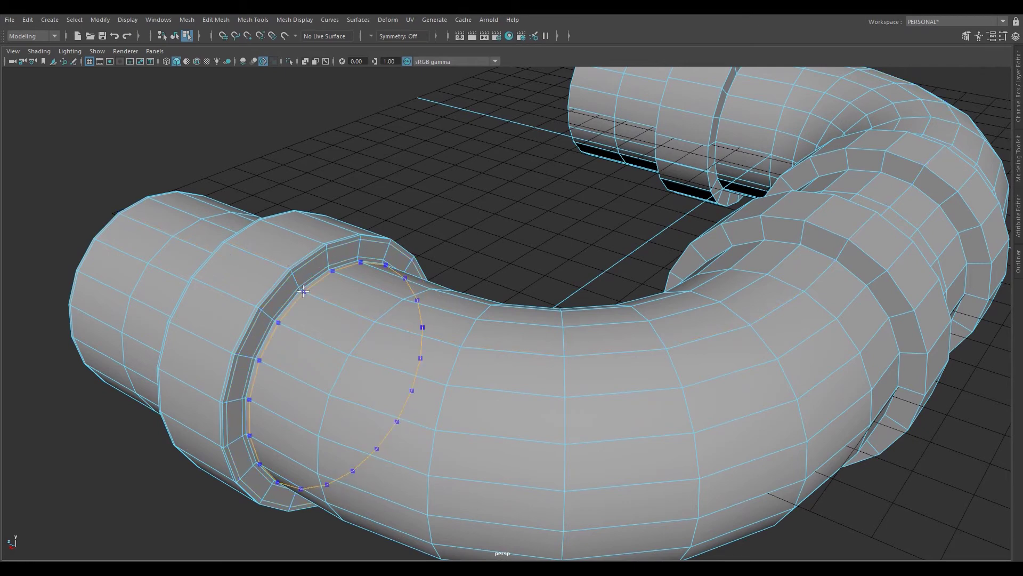
pyautogui.keyDown('alt'); pyautogui.moveTo(423, 372); pyautogui.dragTo(648, 305); pyautogui.keyUp('alt')
pyautogui.keyDown('alt'); pyautogui.moveTo(647, 305); pyautogui.dragTo(484, 320, button='right'); pyautogui.keyUp('alt')
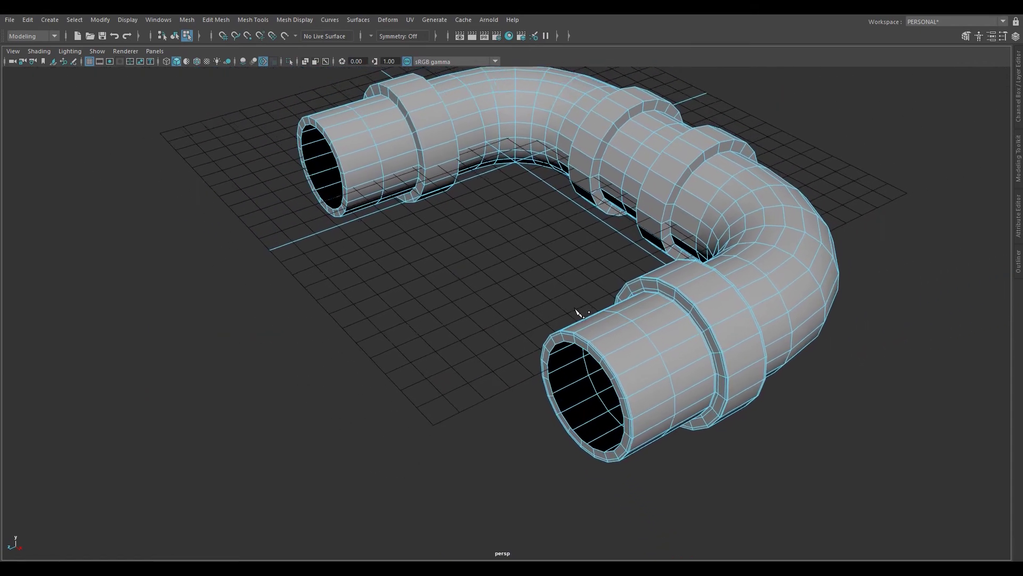
pyautogui.keyDown('alt'); pyautogui.moveTo(484, 320); pyautogui.dragTo(555, 345); pyautogui.keyUp('alt')
pyautogui.press('3')
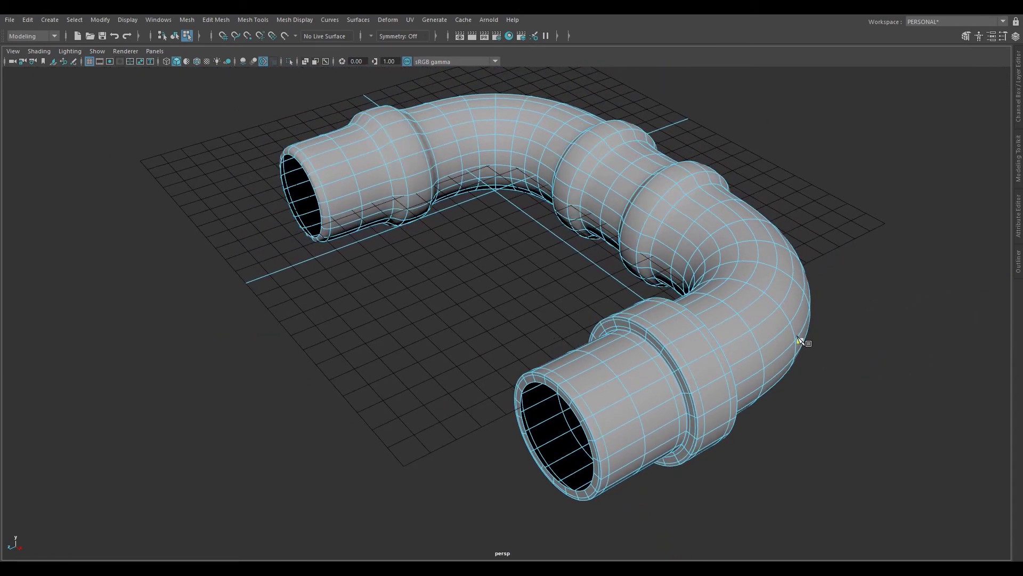
pyautogui.keyDown('alt'); pyautogui.moveTo(822, 350); pyautogui.dragTo(777, 366); pyautogui.keyUp('alt')
pyautogui.press('1')
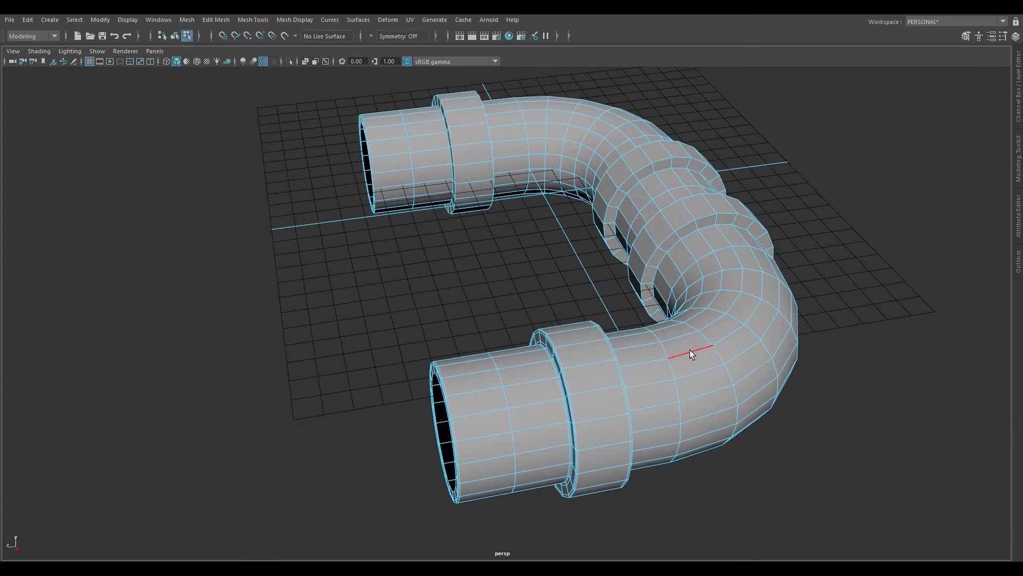
# In Edge mode, select the rim edge loops of the collars, including the end collar.
pyautogui.moveTo(682, 353); pyautogui.dragTo(680, 244, button='right')
pyautogui.keyDown('alt'); pyautogui.moveTo(781, 316); pyautogui.dragTo(660, 325); pyautogui.keyUp('alt')
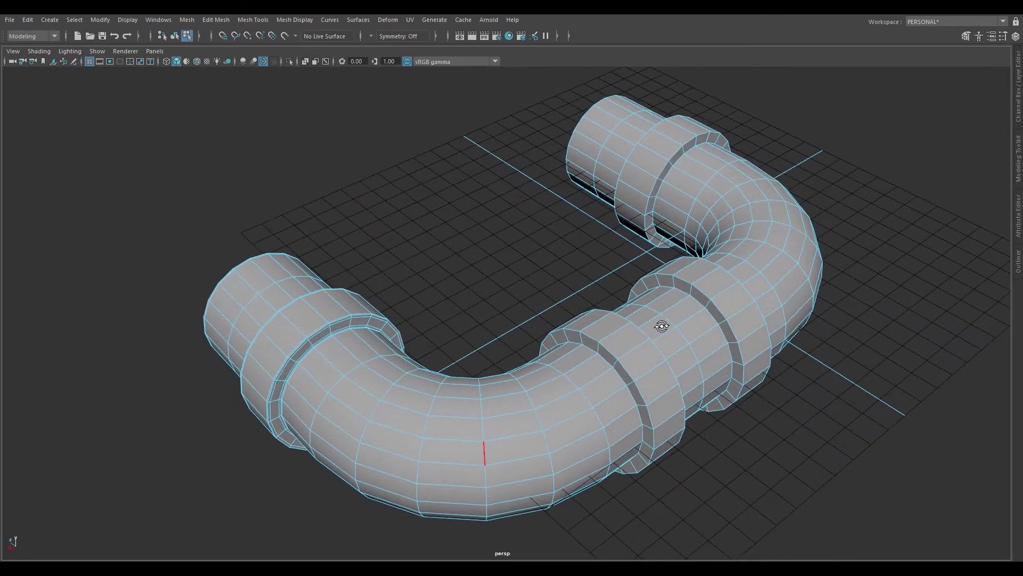
pyautogui.doubleClick(609, 350)
pyautogui.keyDown('alt'); pyautogui.moveTo(774, 388); pyautogui.dragTo(684, 379); pyautogui.keyUp('alt')
pyautogui.keyDown('alt'); pyautogui.moveTo(684, 379); pyautogui.dragTo(500, 340, button='middle'); pyautogui.keyUp('alt')
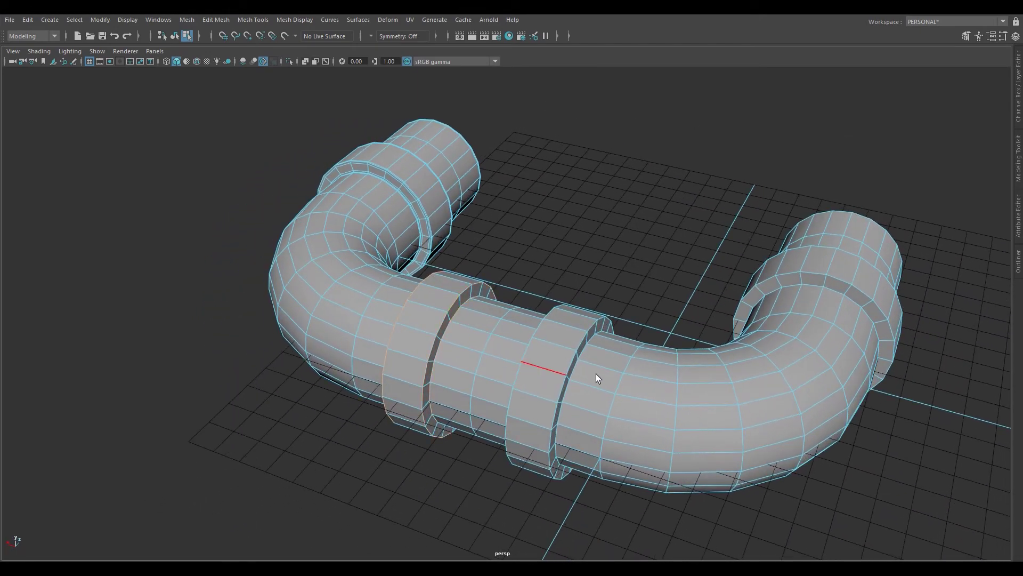
pyautogui.keyDown('alt'); pyautogui.moveTo(596, 376); pyautogui.dragTo(677, 369); pyautogui.keyUp('alt')
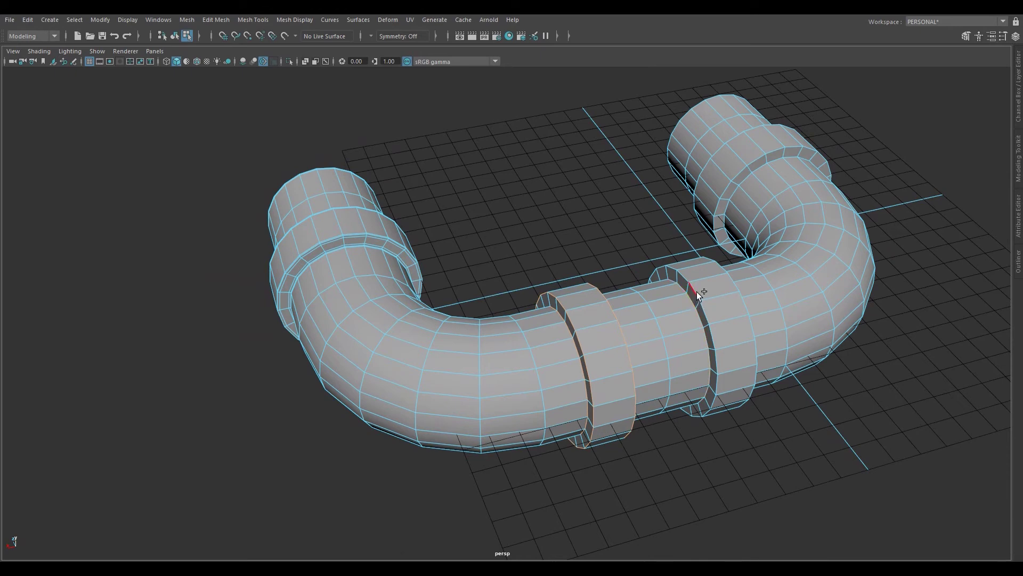
pyautogui.keyDown('alt'); pyautogui.moveTo(769, 324); pyautogui.dragTo(632, 340); pyautogui.keyUp('alt')
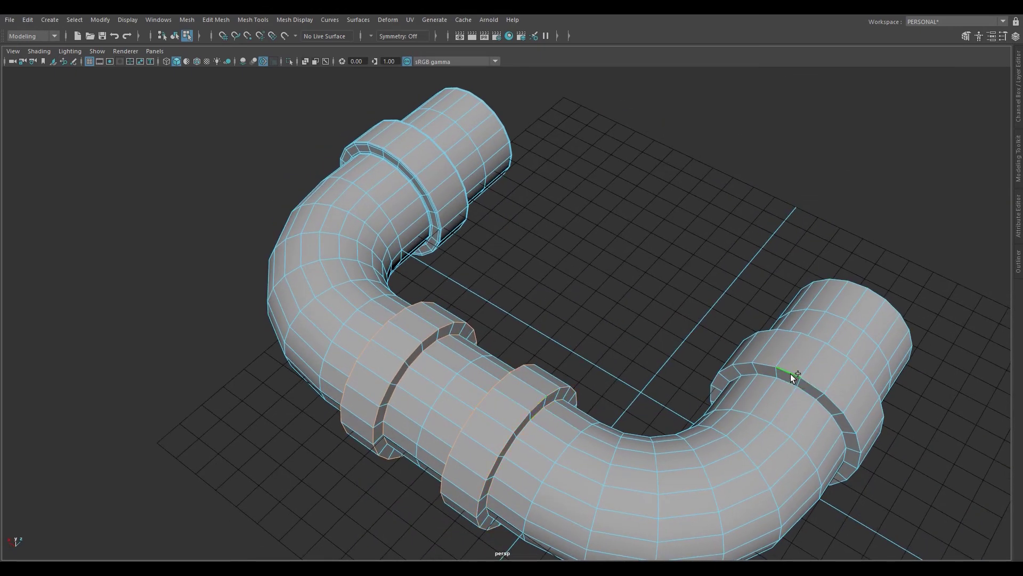
pyautogui.keyDown('alt'); pyautogui.moveTo(788, 376); pyautogui.dragTo(435, 335); pyautogui.keyUp('alt')
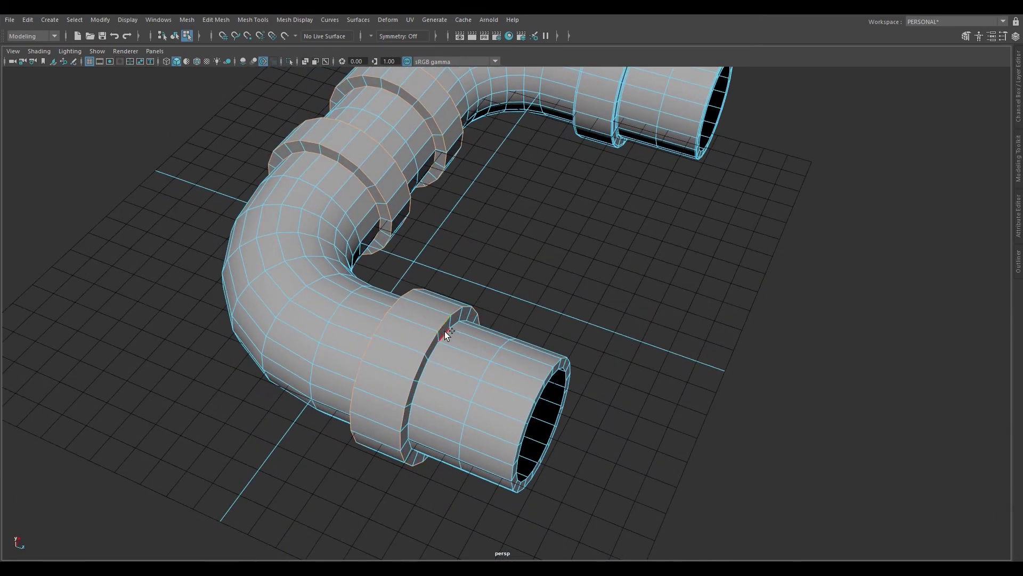
pyautogui.click(444, 331)
pyautogui.keyDown('alt'); pyautogui.moveTo(662, 388); pyautogui.dragTo(634, 333); pyautogui.keyUp('alt')
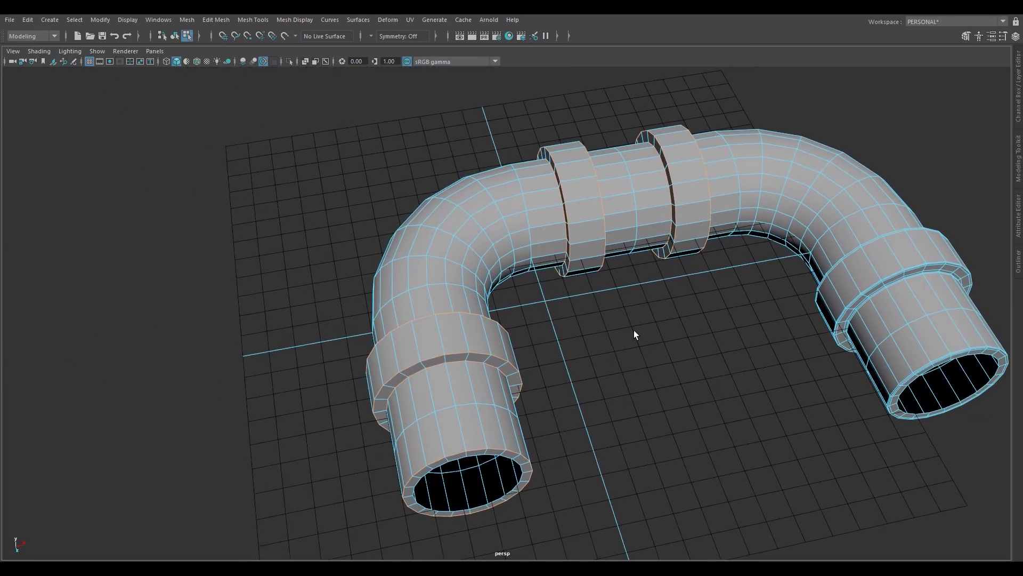
# Bevel the selected collar rim edges with Chamfer off and Fraction 0.38.
pyautogui.keyDown('shift'); pyautogui.moveTo(588, 212); pyautogui.dragTo(630, 215, button='right'); pyautogui.keyUp('shift')
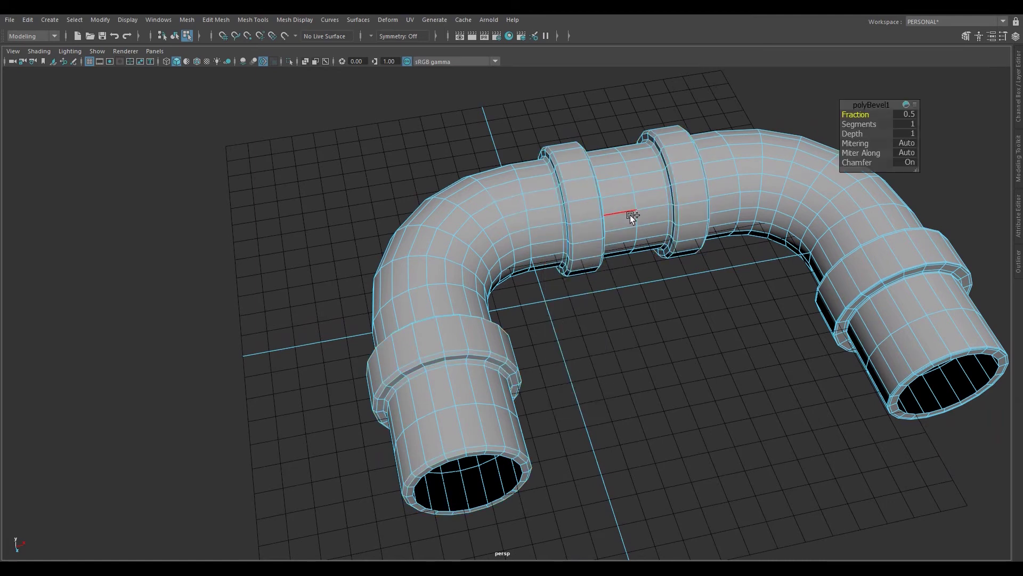
pyautogui.click(857, 162)
pyautogui.moveTo(857, 162); pyautogui.dragTo(838, 165)
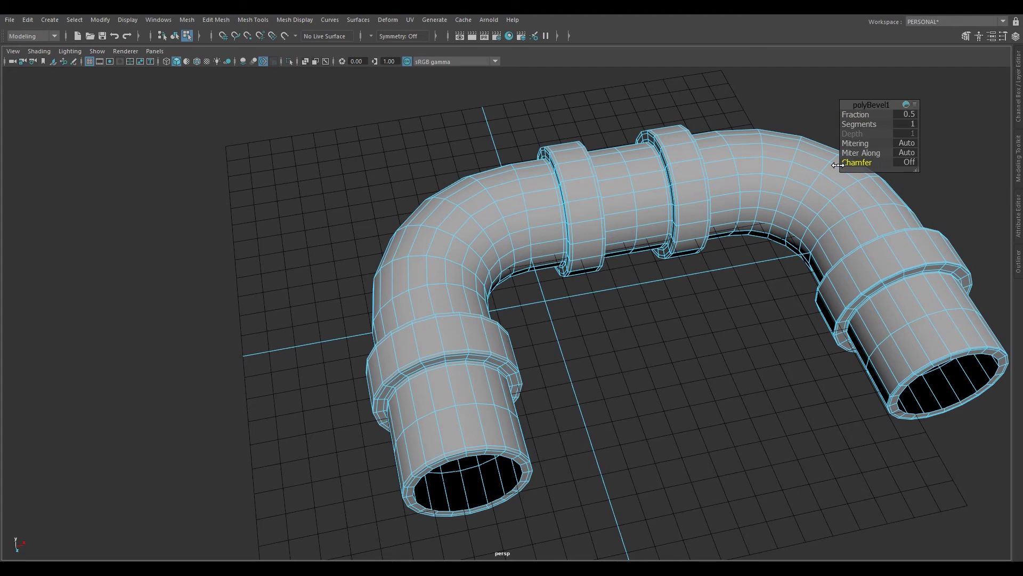
pyautogui.scroll(5, 740, 303)
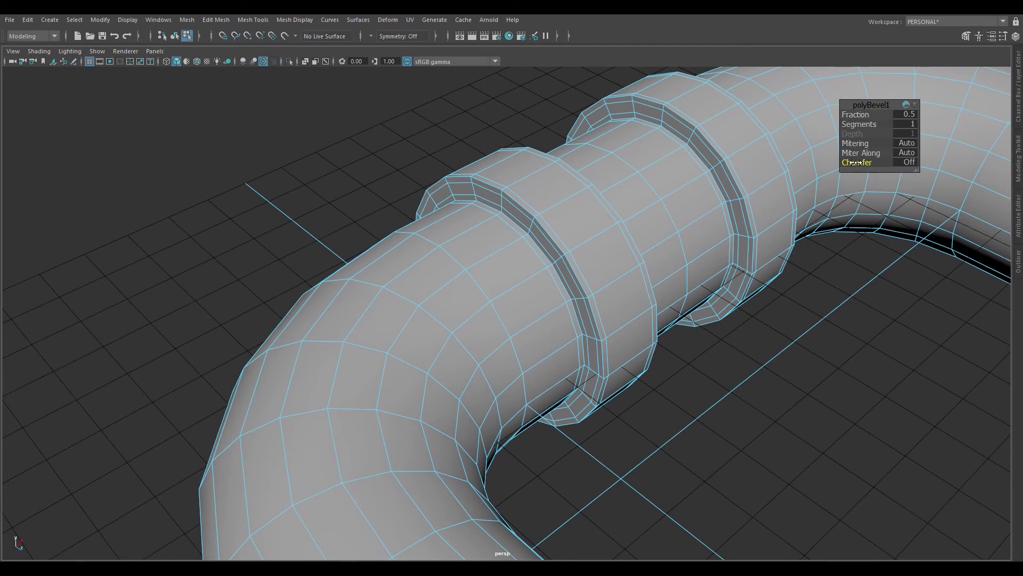
pyautogui.click(859, 115)
pyautogui.moveTo(859, 114); pyautogui.dragTo(848, 118)
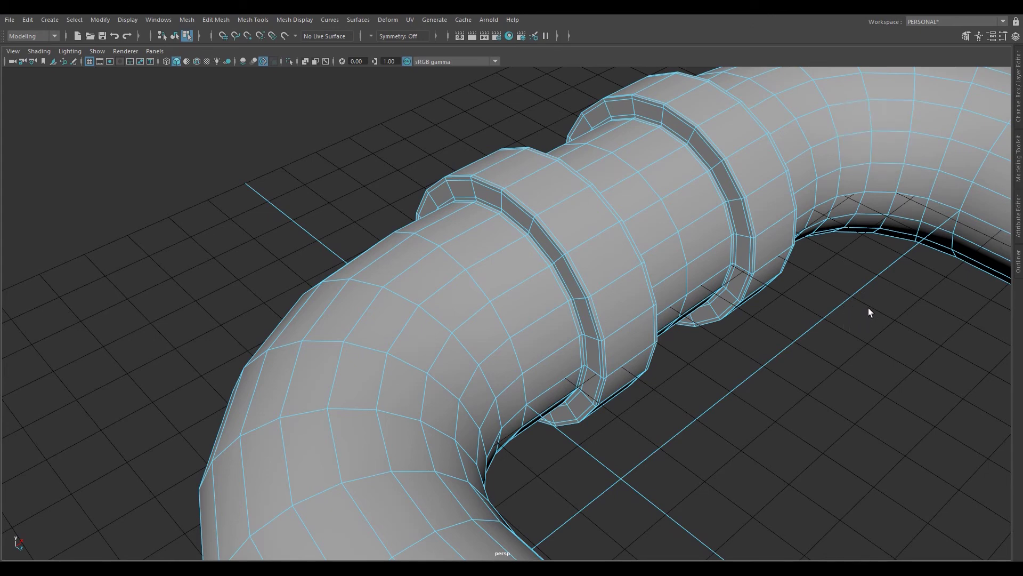
pyautogui.keyDown('alt'); pyautogui.moveTo(868, 311); pyautogui.dragTo(327, 317, button='right'); pyautogui.keyUp('alt')
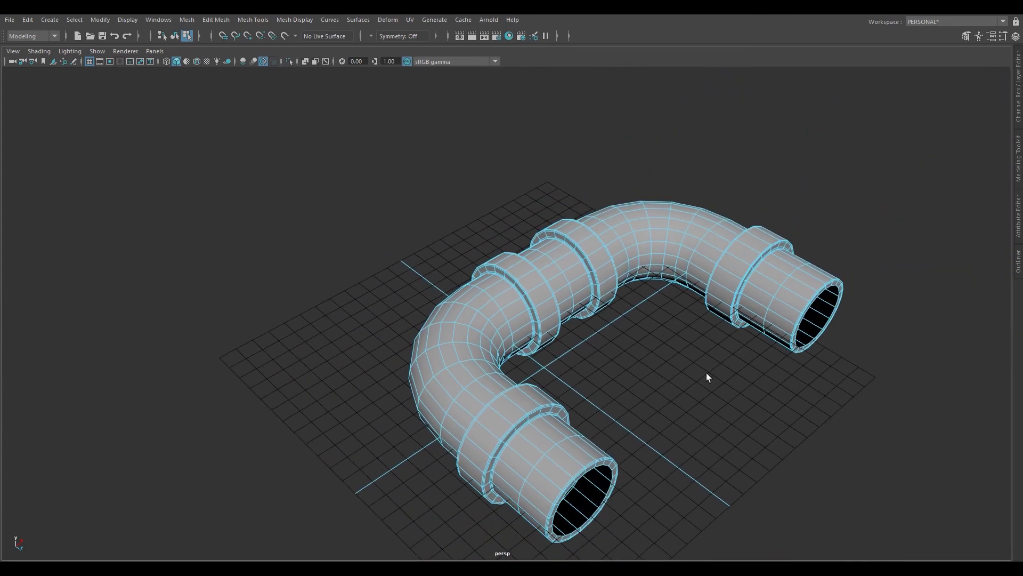
# Show the pipe as a smooth mesh preview, return to Object Mode and clear the selection.
pyautogui.keyDown('alt'); pyautogui.moveTo(705, 377); pyautogui.dragTo(829, 379); pyautogui.keyUp('alt')
pyautogui.press('3')
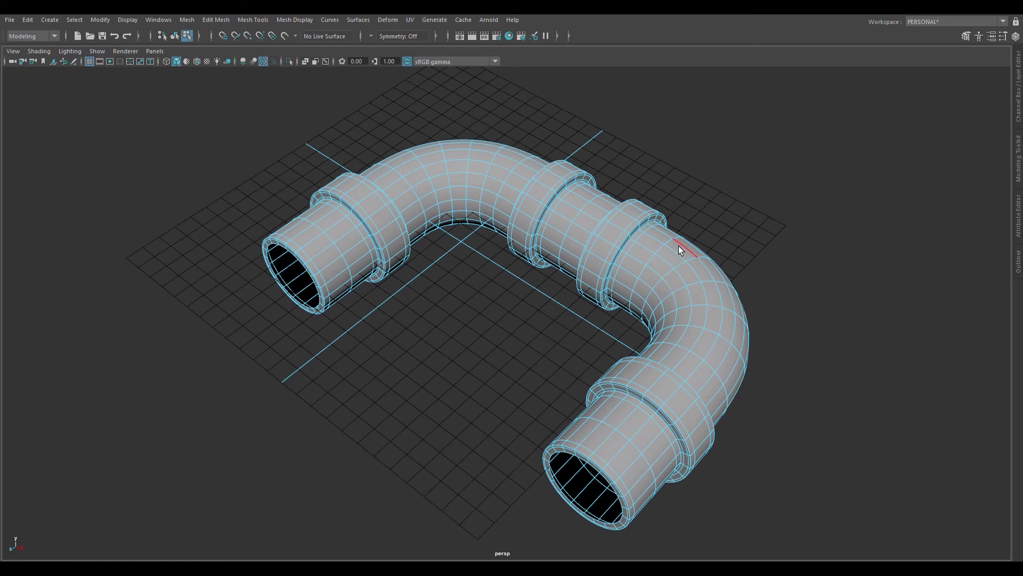
pyautogui.rightClick(665, 264)
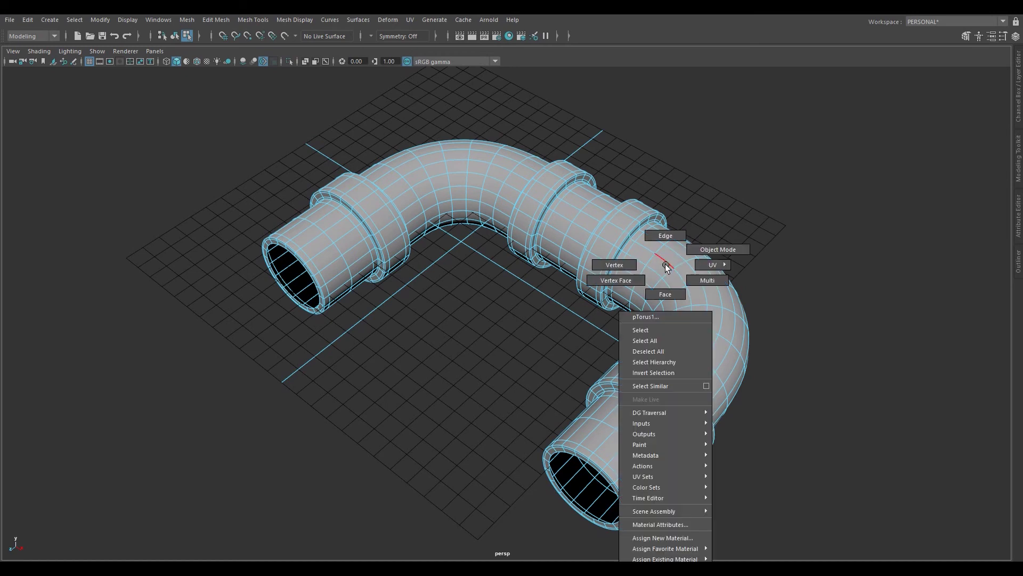
pyautogui.click(720, 234)
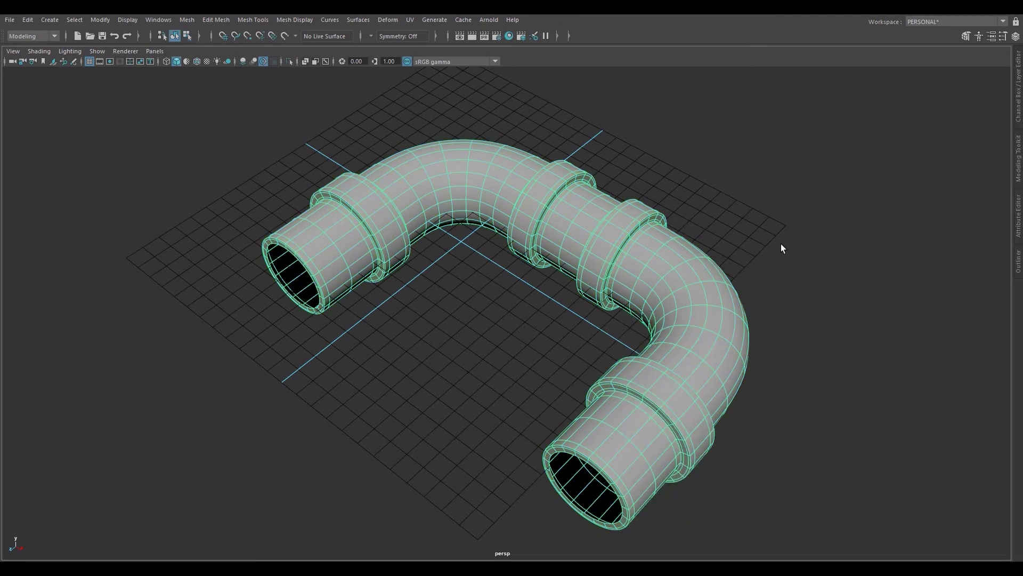
pyautogui.click(795, 266)
pyautogui.keyDown('alt'); pyautogui.moveTo(812, 303); pyautogui.dragTo(801, 369); pyautogui.keyUp('alt')
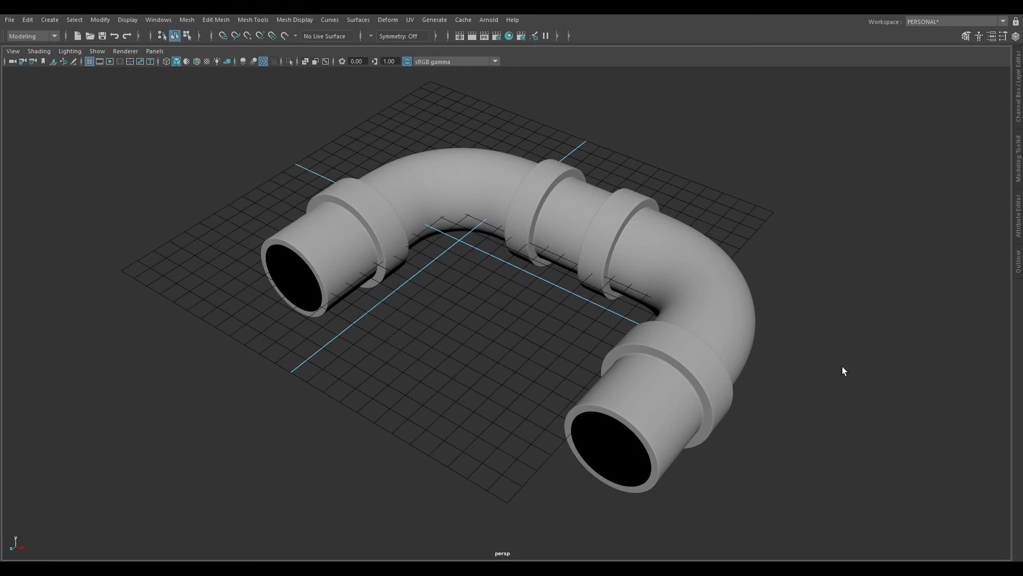
pyautogui.moveTo(795, 367)
pyautogui.keyDown('alt'); pyautogui.mouseDown()
pyautogui.moveTo(772, 361)
pyautogui.moveTo(799, 358)
pyautogui.mouseUp(); pyautogui.keyUp('alt')
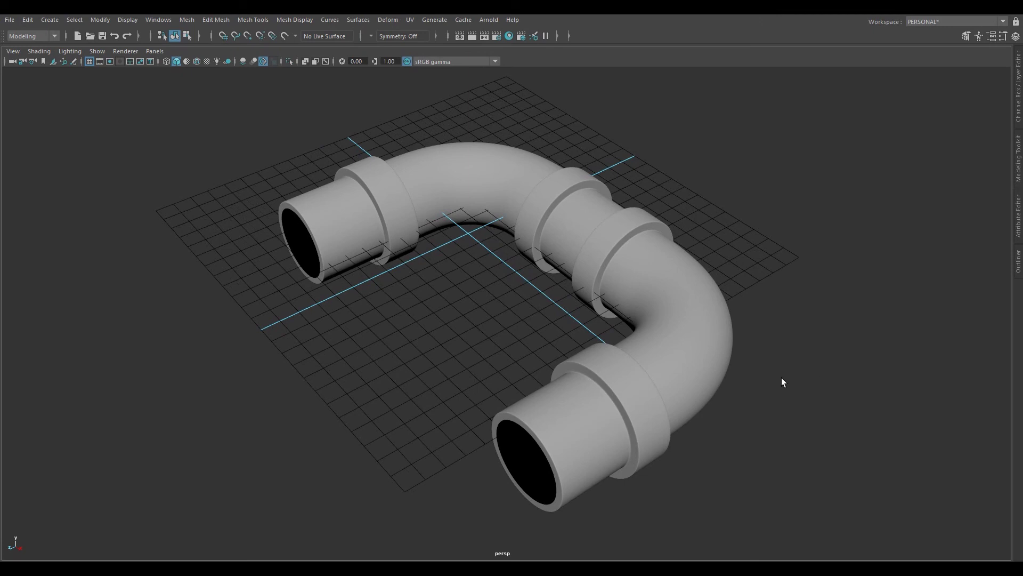
pyautogui.keyDown('alt'); pyautogui.moveTo(781, 381); pyautogui.dragTo(800, 372); pyautogui.keyUp('alt')
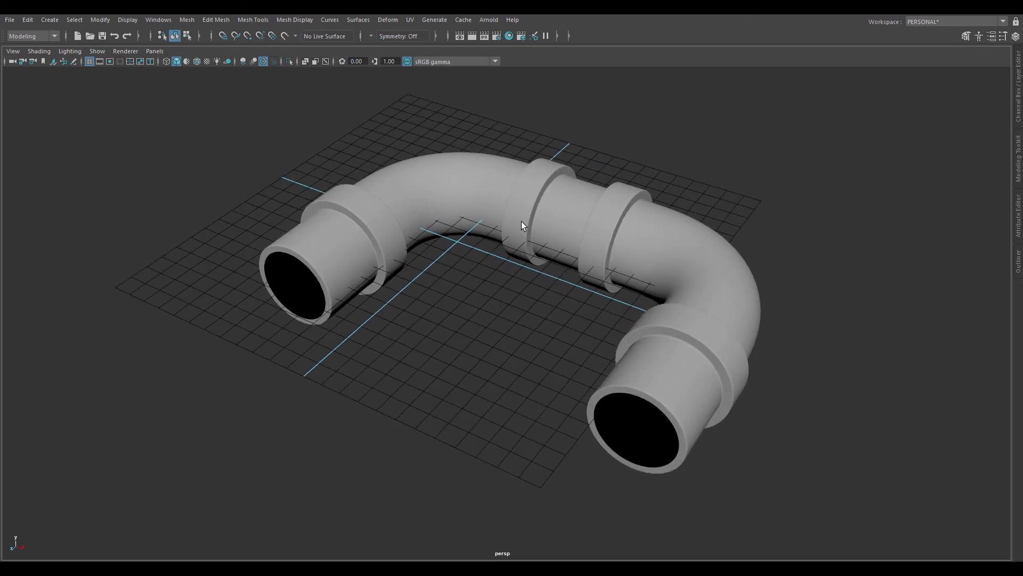
pyautogui.keyDown('alt'); pyautogui.moveTo(494, 268); pyautogui.dragTo(468, 286); pyautogui.keyUp('alt')
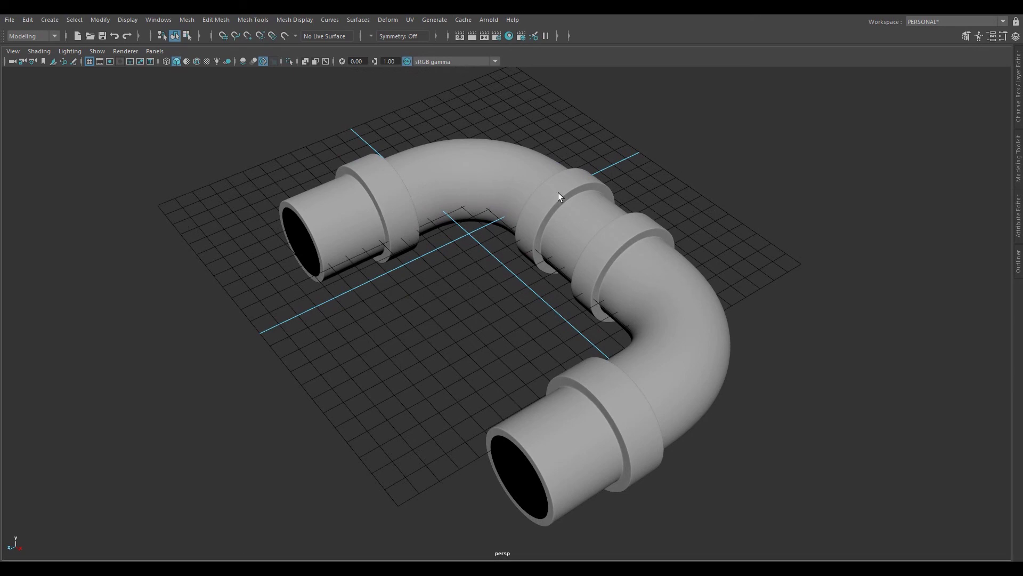
pyautogui.keyDown('alt'); pyautogui.moveTo(720, 246); pyautogui.dragTo(753, 284); pyautogui.keyUp('alt')
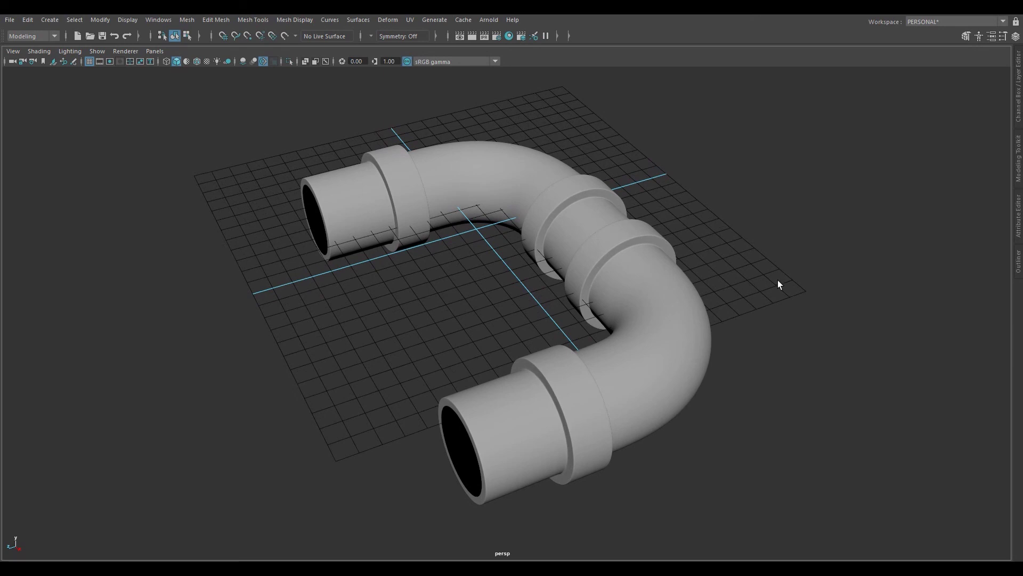